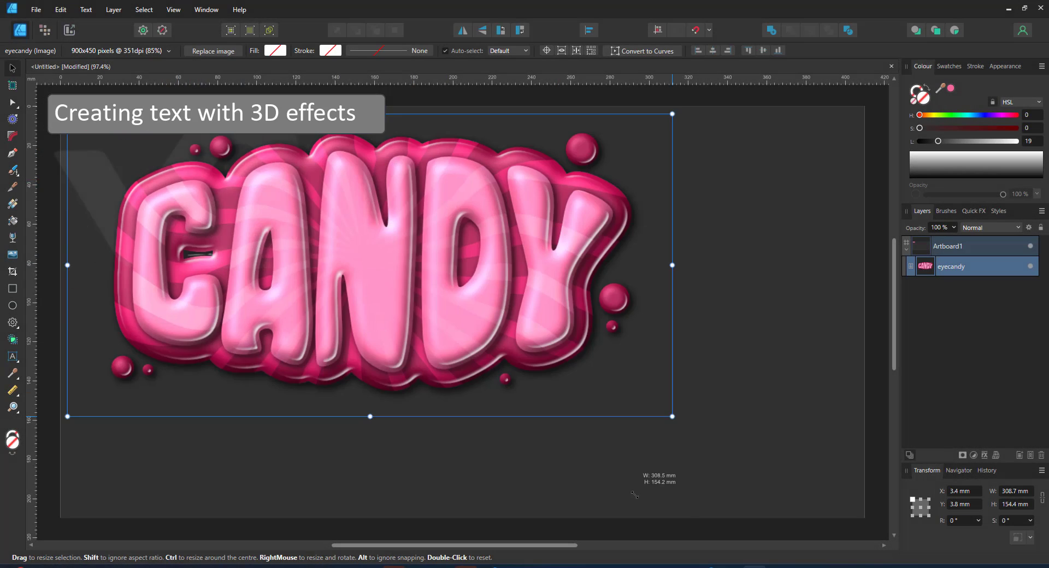
# Shrink the candy reference image to about 65 mm wide and add the text SWEETS, scaled to about 214 mm wide.
pyautogui.moveTo(621, 416); pyautogui.dragTo(621, 421)
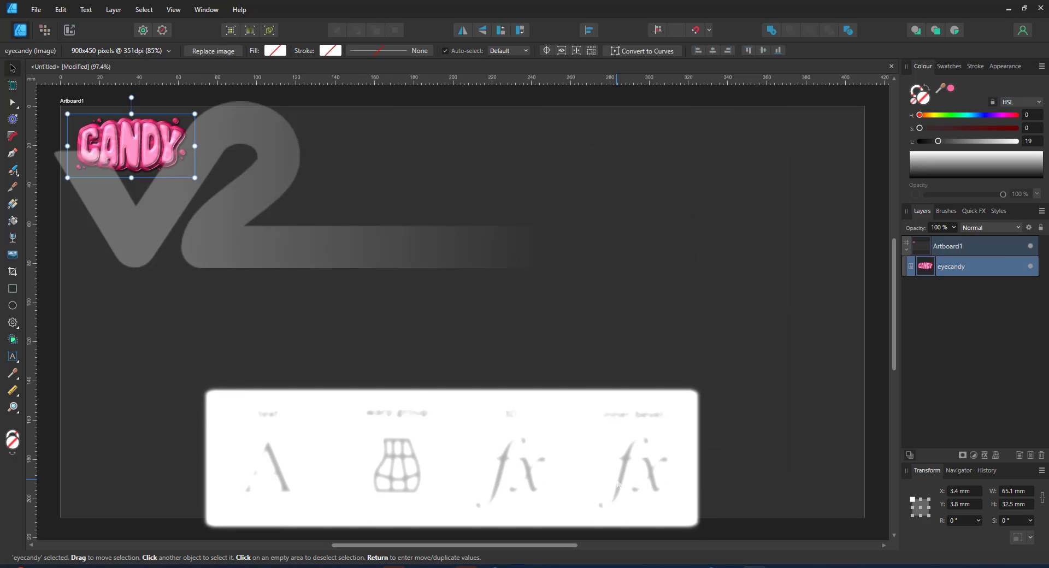
pyautogui.press('t')
pyautogui.click(306, 260)
pyautogui.write('C')
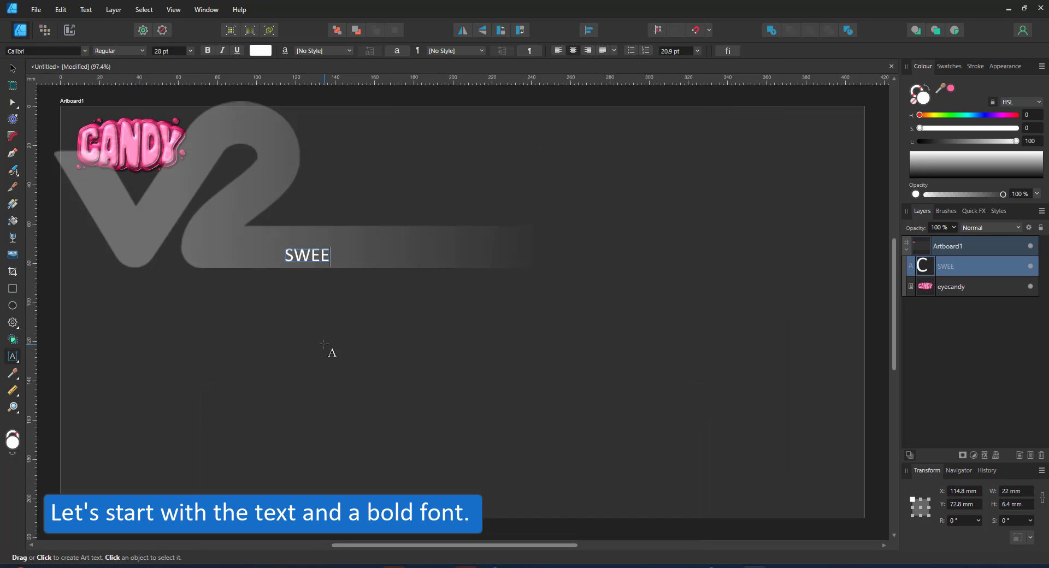
pyautogui.press('Escape')
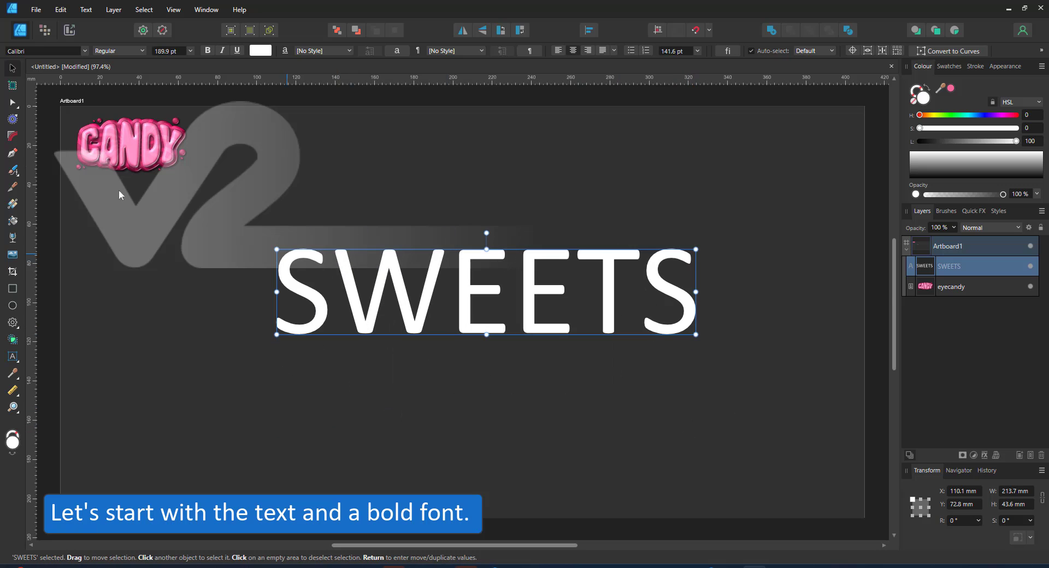
# Set the font of the SWEETS text to Eastwood.
pyautogui.click(36, 51)
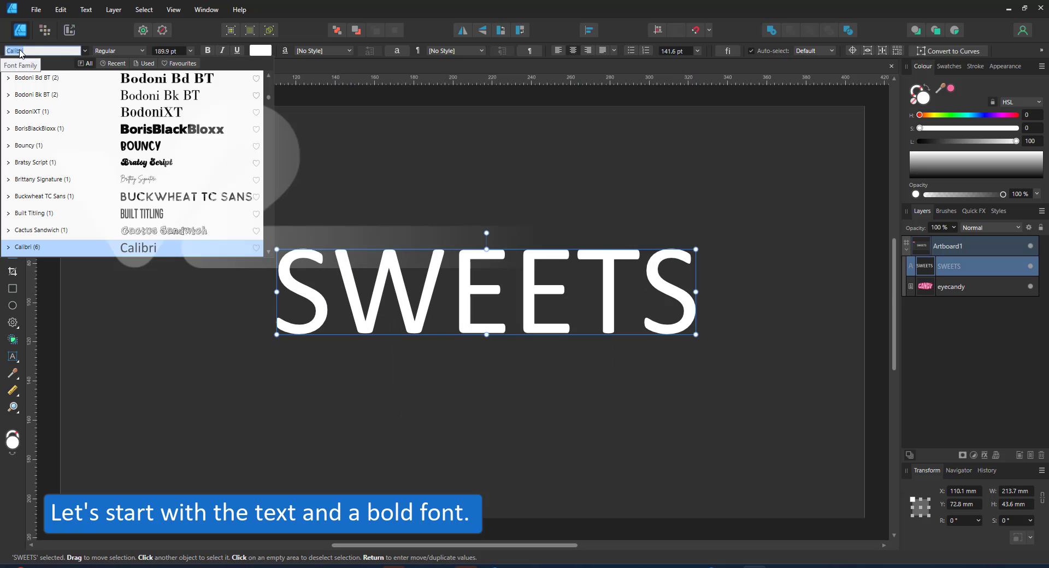
pyautogui.scroll(5, 119, 149)
pyautogui.scroll(-10, 119, 149)
pyautogui.click(119, 149)
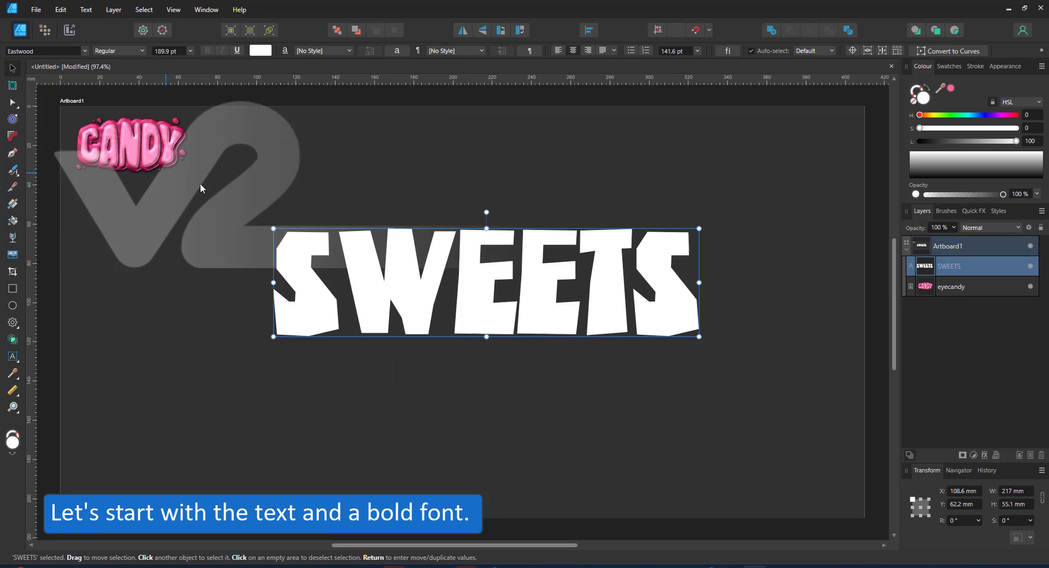
# Shift the SWEETS text slightly to the left and convert it to curves.
pyautogui.moveTo(361, 284); pyautogui.dragTo(332, 282)
pyautogui.hotkey('ctrl', 'Return')
pyautogui.press('a')
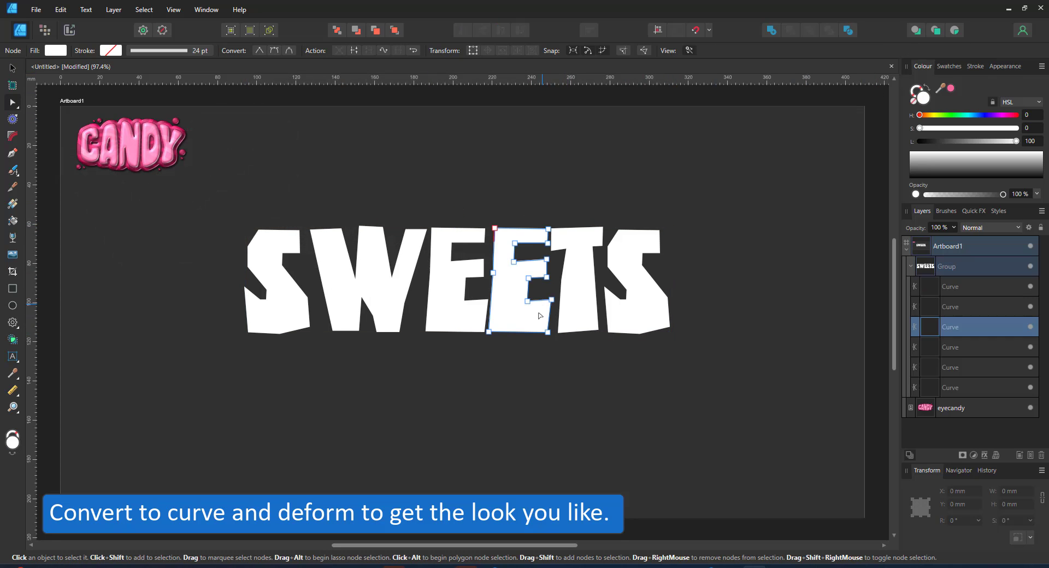
# Space out the second E, the T and the last S toward the right, lowering the last S slightly.
pyautogui.click(544, 303)
pyautogui.click(461, 264)
pyautogui.press('v')
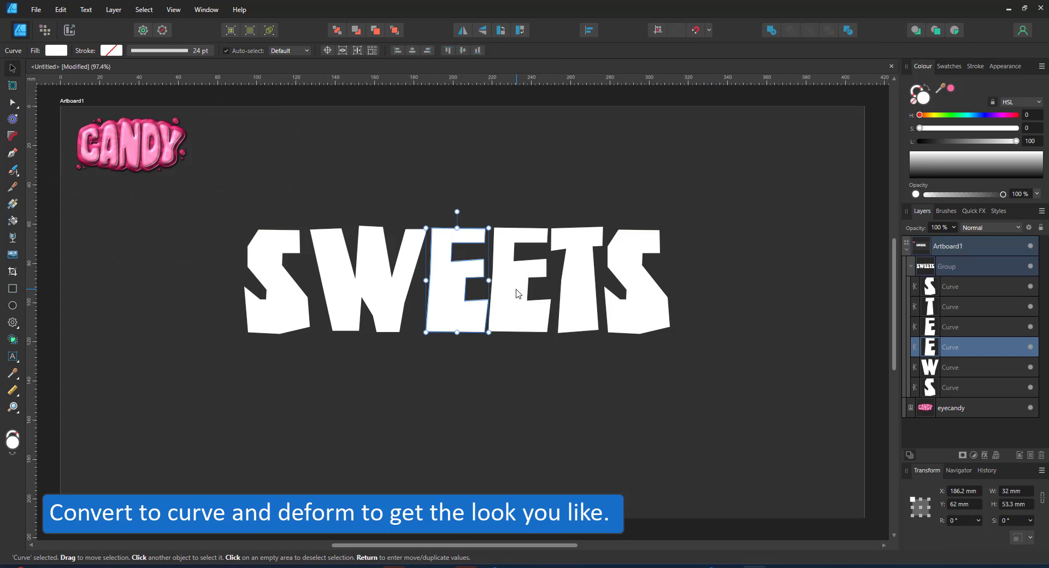
pyautogui.moveTo(521, 290); pyautogui.dragTo(533, 286)
pyautogui.moveTo(581, 280); pyautogui.dragTo(680, 306)
pyautogui.click(610, 241)
# Widen the T's crossbar to about 48 mm by moving its end nodes and raise the letter above the others.
pyautogui.press('a')
pyautogui.click(583, 252)
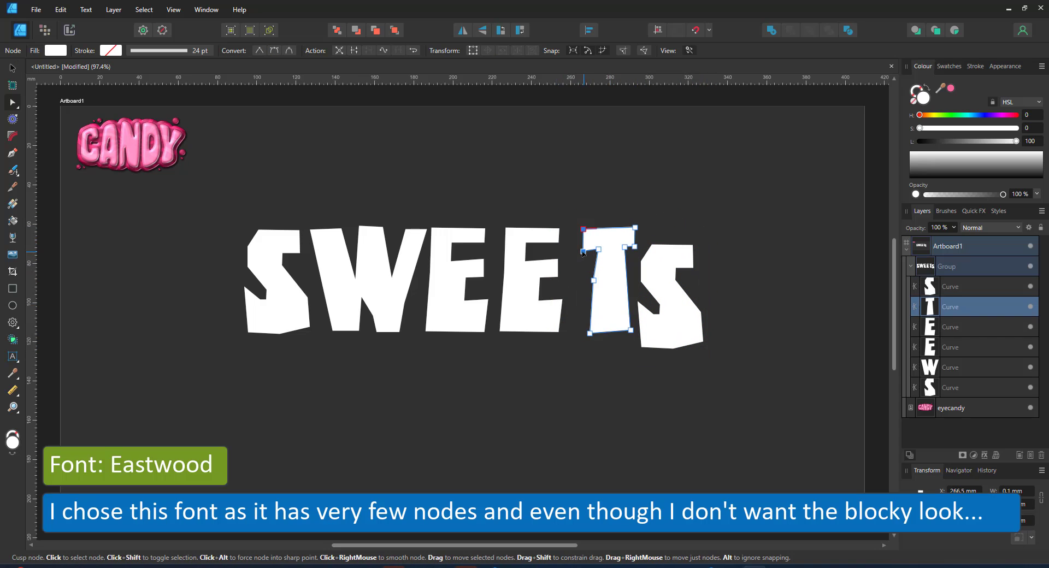
pyautogui.moveTo(633, 226); pyautogui.dragTo(663, 220)
pyautogui.press('v')
pyautogui.moveTo(618, 284); pyautogui.dragTo(617, 261)
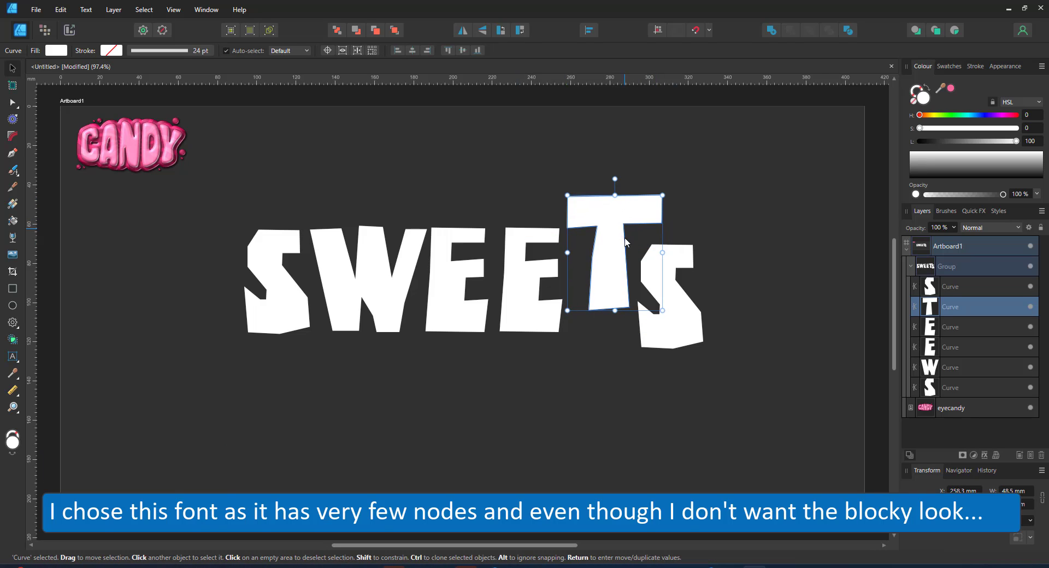
# Extend the T's stem down to the baseline of the neighbouring E by moving its bottom nodes.
pyautogui.press('a')
pyautogui.moveTo(569, 294); pyautogui.dragTo(644, 323)
pyautogui.moveTo(610, 308); pyautogui.dragTo(623, 329)
pyautogui.hotkey('ctrl', 'z')
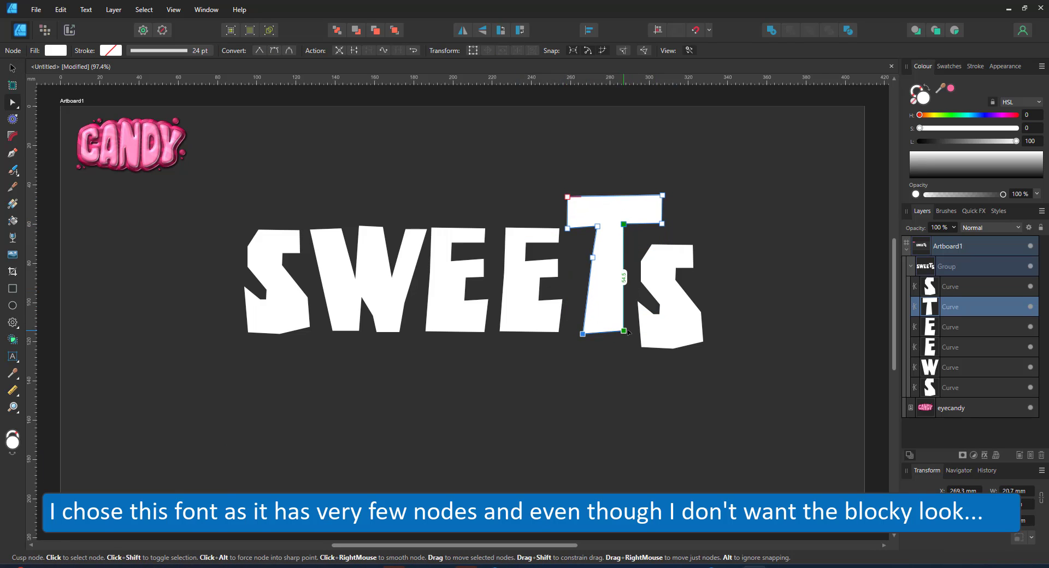
pyautogui.click(662, 328)
# Move the W and the first S to the left to even out the letter spacing.
pyautogui.click(379, 251)
pyautogui.press('v')
pyautogui.moveTo(385, 263); pyautogui.dragTo(372, 263)
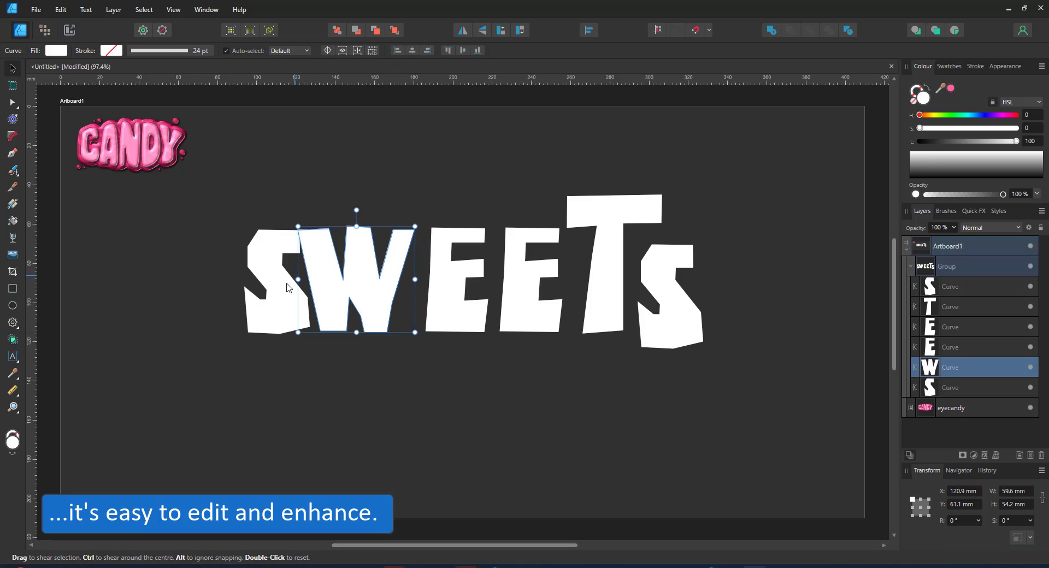
pyautogui.moveTo(286, 285); pyautogui.dragTo(262, 285)
# Simplify the W's lower notch to a single point and remove the extra side node, and bring the first S closer.
pyautogui.click(352, 307)
pyautogui.press('a')
pyautogui.moveTo(412, 304); pyautogui.dragTo(355, 324)
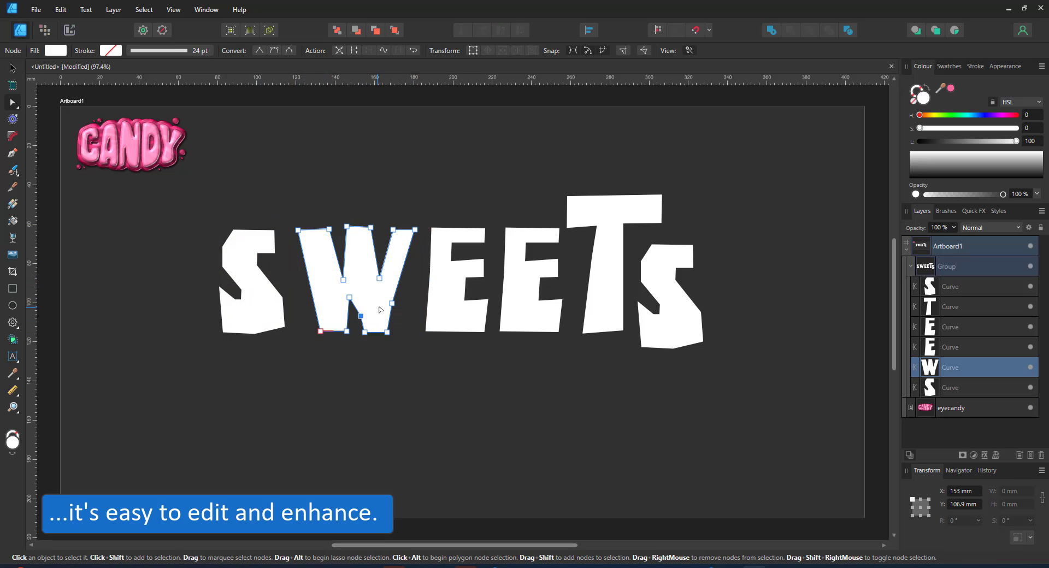
pyautogui.moveTo(405, 297); pyautogui.dragTo(353, 299)
pyautogui.press('Delete')
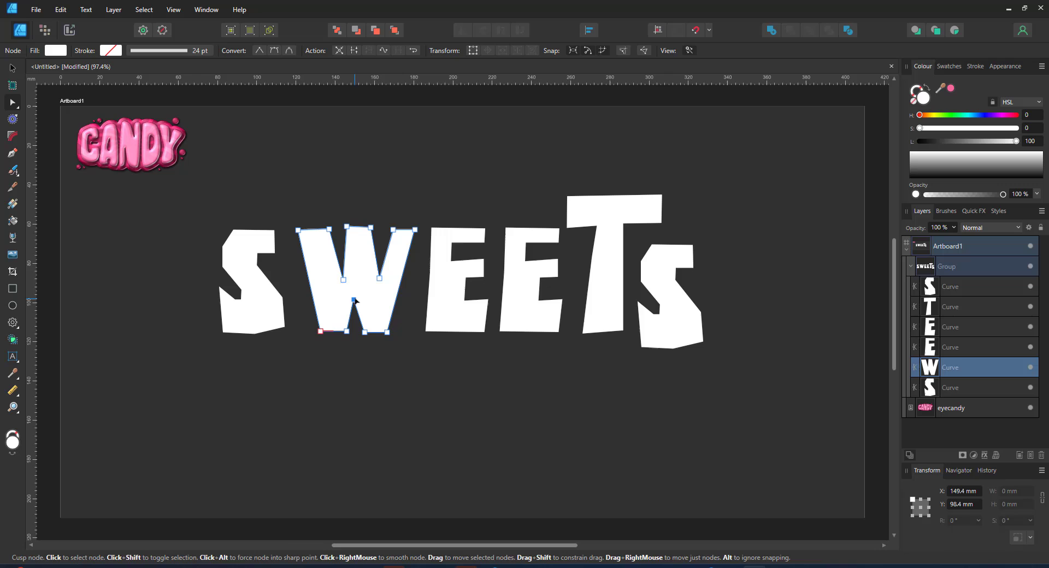
pyautogui.click(275, 282)
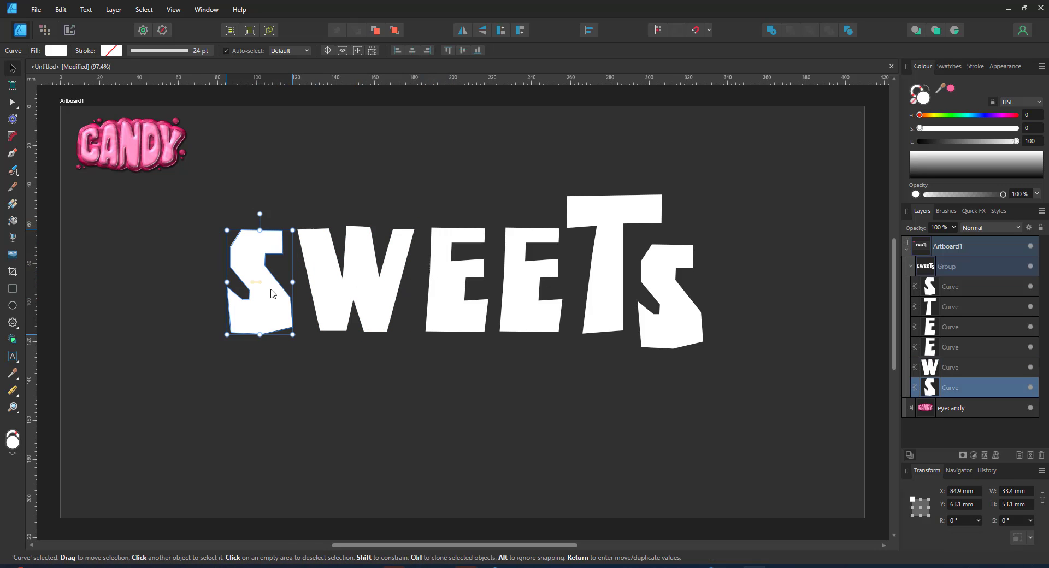
pyautogui.hotkey('ctrl', 'a')
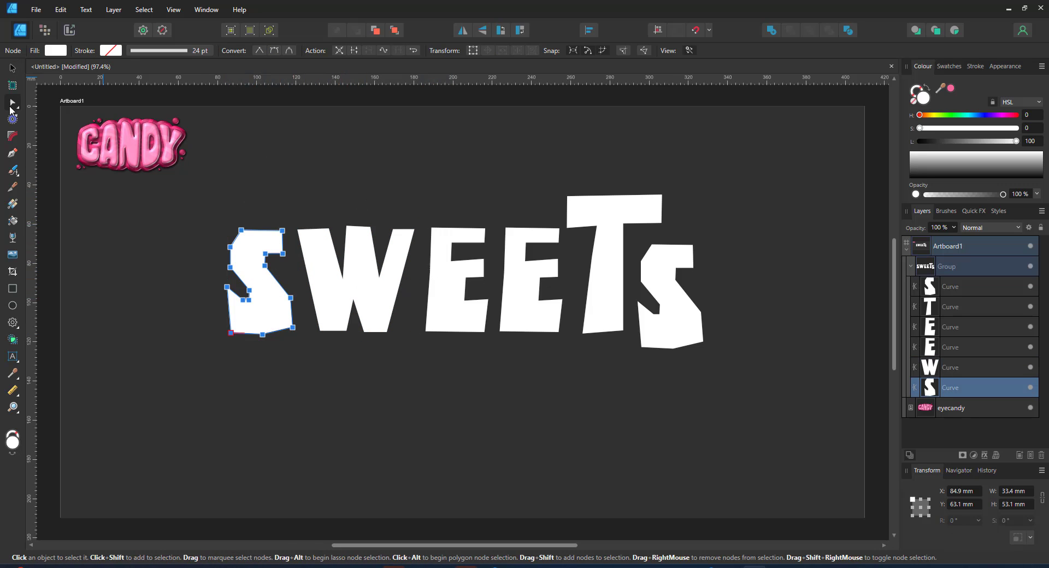
pyautogui.click(12, 73)
pyautogui.moveTo(131, 145); pyautogui.dragTo(111, 195)
pyautogui.hotkey('ctrl', 'z')
# Select all six letter curves in the group and convert all their nodes to smooth.
pyautogui.moveTo(211, 144); pyautogui.dragTo(772, 405)
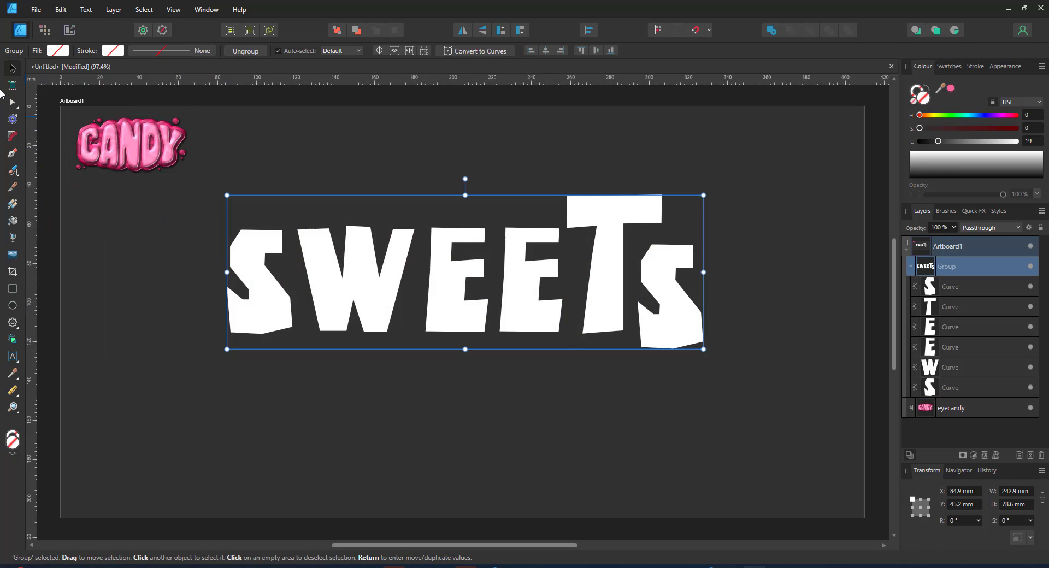
pyautogui.click(12, 102)
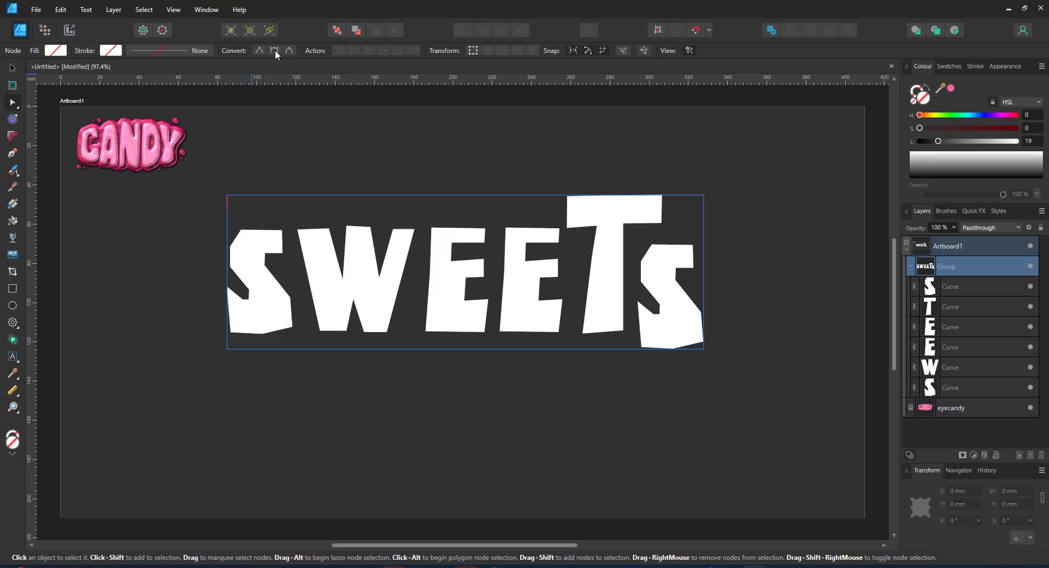
pyautogui.click(964, 283)
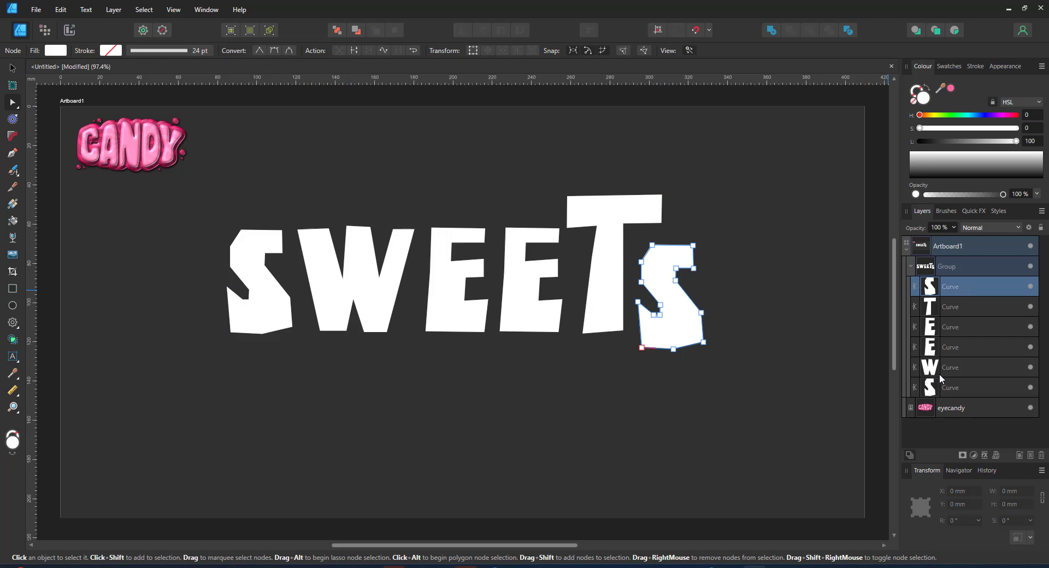
pyautogui.keyDown('shift'); pyautogui.click(923, 381); pyautogui.keyUp('shift')
pyautogui.hotkey('ctrl', 'a')
pyautogui.click(274, 50)
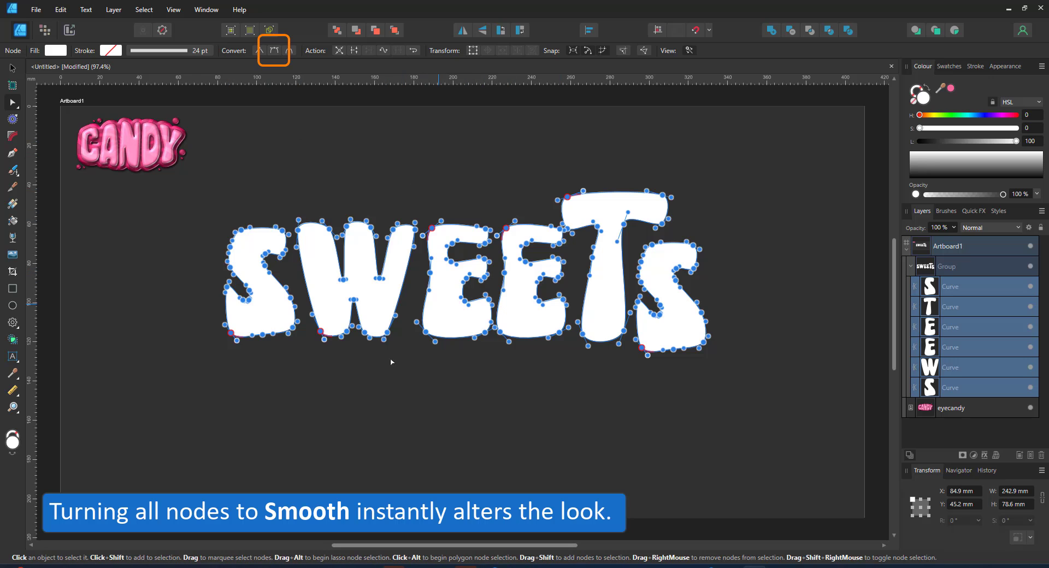
pyautogui.click(383, 389)
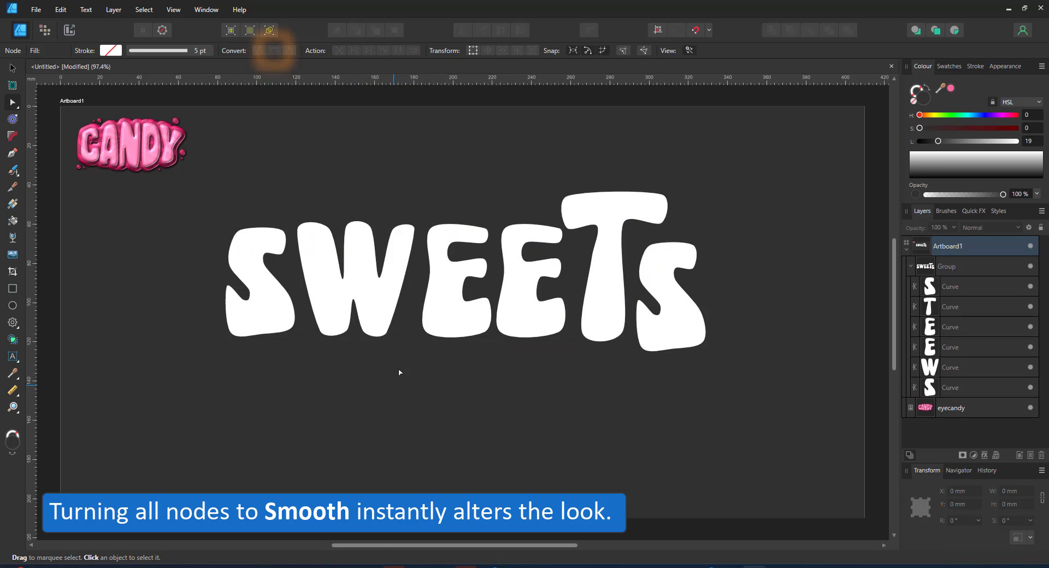
# Reshape the first E by pushing its left side outward and deepening the notches between its arms.
pyautogui.scroll(3, 458, 345)
pyautogui.click(429, 300)
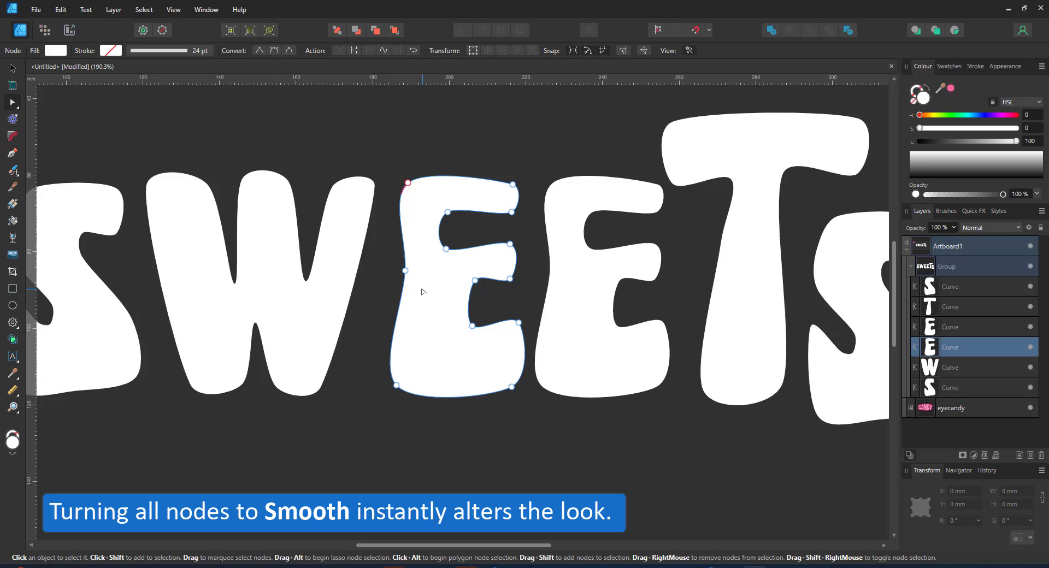
pyautogui.moveTo(406, 270); pyautogui.dragTo(385, 273)
pyautogui.moveTo(396, 385); pyautogui.dragTo(370, 389)
pyautogui.moveTo(454, 266); pyautogui.dragTo(489, 338)
pyautogui.moveTo(475, 280); pyautogui.dragTo(435, 293)
# Move the T slightly up and left, and lengthen its stem downward.
pyautogui.click(581, 297)
pyautogui.click(745, 283)
pyautogui.press('c')
pyautogui.press('v')
pyautogui.moveTo(749, 278); pyautogui.dragTo(742, 257)
pyautogui.press('a')
pyautogui.moveTo(678, 338); pyautogui.dragTo(785, 421)
pyautogui.scroll(-1, 784, 365)
pyautogui.moveTo(775, 360); pyautogui.dragTo(831, 371)
# Tuck the last S up beside the T's stem and round its upper curve by moving the nodes.
pyautogui.press('v')
pyautogui.moveTo(817, 205); pyautogui.dragTo(844, 268)
pyautogui.moveTo(831, 255); pyautogui.dragTo(837, 268)
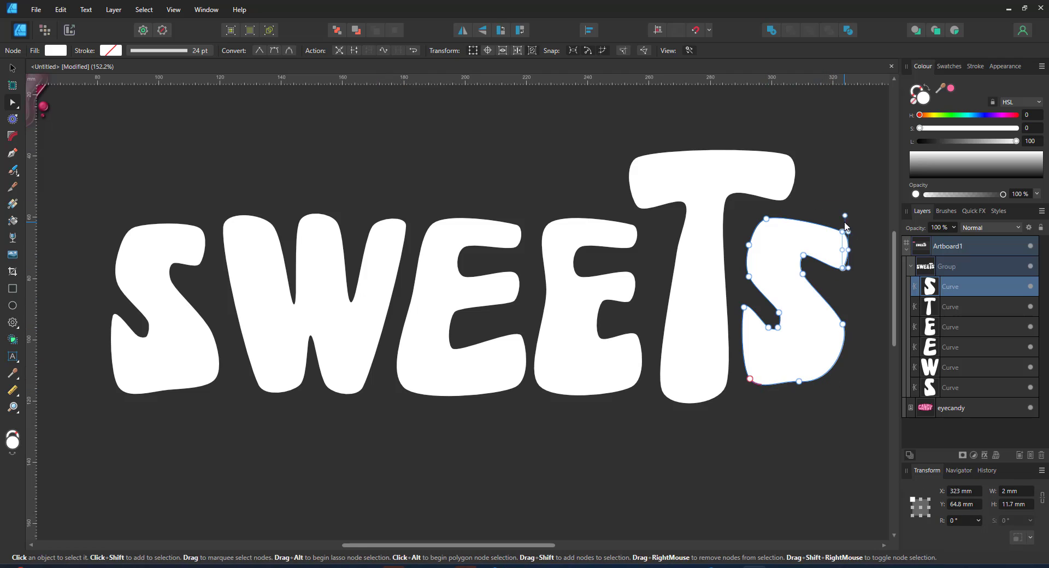
pyautogui.moveTo(838, 217); pyautogui.dragTo(861, 227)
pyautogui.moveTo(778, 215); pyautogui.dragTo(803, 192)
# Replace the first S with a copy of the reshaped last S, sheared about 7.3°.
pyautogui.moveTo(799, 381); pyautogui.dragTo(178, 359)
pyautogui.press('v')
pyautogui.click(158, 245)
pyautogui.press('Delete')
pyautogui.press('a')
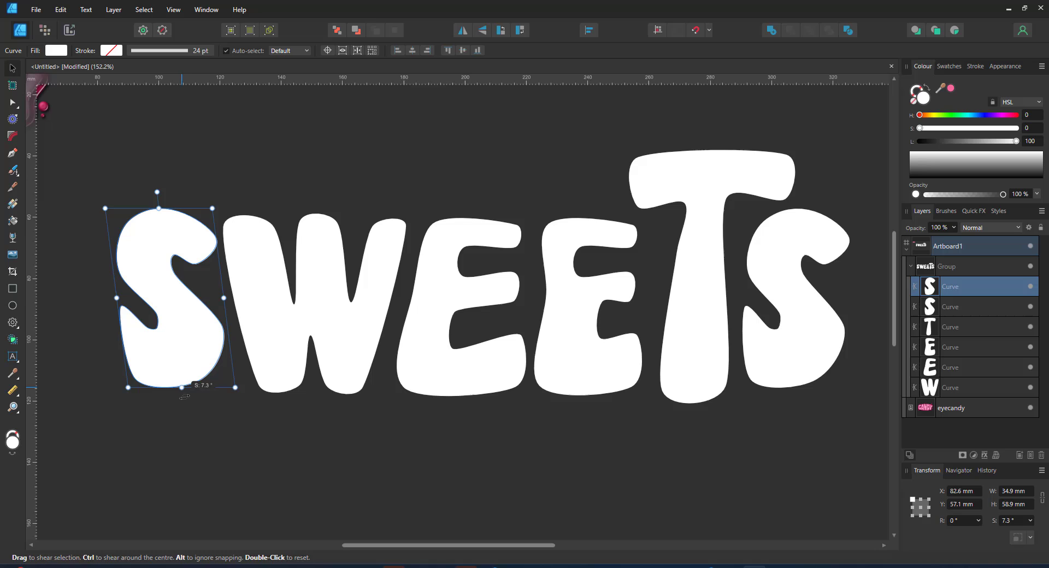
# Raise the top of the first E and reshape the second E's top corner and inner notches.
pyautogui.click(432, 251)
pyautogui.click(557, 232)
pyautogui.moveTo(529, 196); pyautogui.dragTo(590, 255)
pyautogui.moveTo(547, 223); pyautogui.dragTo(582, 246)
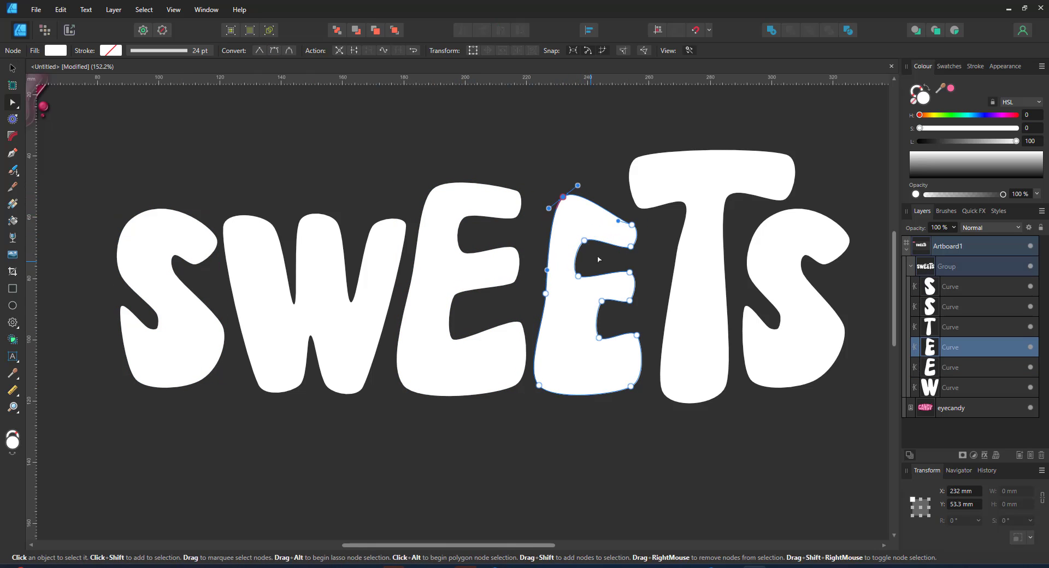
pyautogui.moveTo(586, 288); pyautogui.dragTo(583, 311)
# Reshape the W with taller outer arms, a shorter middle peak and adjusted inner notches.
pyautogui.click(382, 240)
pyautogui.moveTo(361, 198); pyautogui.dragTo(420, 244)
pyautogui.moveTo(405, 225); pyautogui.dragTo(407, 193)
pyautogui.moveTo(285, 198); pyautogui.dragTo(336, 194)
pyautogui.moveTo(200, 188); pyautogui.dragTo(275, 260)
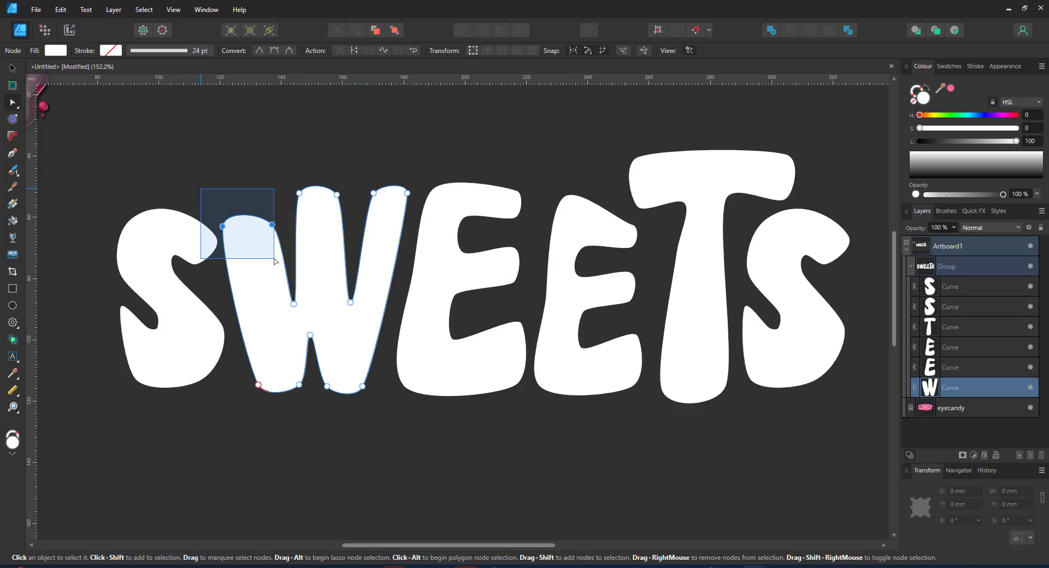
pyautogui.moveTo(272, 224); pyautogui.dragTo(262, 194)
pyautogui.moveTo(288, 305); pyautogui.dragTo(278, 303)
pyautogui.click(350, 302)
pyautogui.moveTo(284, 173); pyautogui.dragTo(352, 212)
pyautogui.moveTo(337, 194); pyautogui.dragTo(336, 235)
pyautogui.moveTo(329, 276); pyautogui.dragTo(340, 302)
# Reposition the first S beside the W and resize it to match the W's height.
pyautogui.click(290, 344)
pyautogui.press('v')
pyautogui.moveTo(290, 345); pyautogui.dragTo(268, 330)
pyautogui.moveTo(284, 392); pyautogui.dragTo(286, 371)
# Refine the first S by moving the nodes of its inner notches and bulging its lower bowl outward.
pyautogui.press('a')
pyautogui.moveTo(303, 399); pyautogui.dragTo(304, 405)
pyautogui.moveTo(273, 260); pyautogui.dragTo(267, 250)
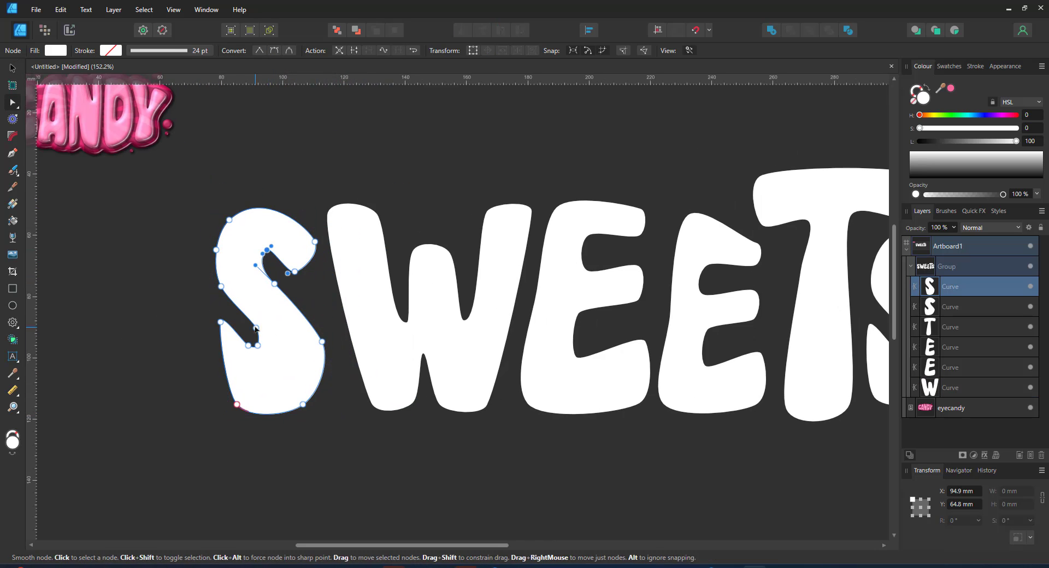
pyautogui.moveTo(240, 328); pyautogui.dragTo(268, 354)
pyautogui.moveTo(253, 345); pyautogui.dragTo(265, 358)
pyautogui.moveTo(355, 323); pyautogui.dragTo(295, 420)
pyautogui.moveTo(304, 405); pyautogui.dragTo(318, 406)
pyautogui.hotkey('ctrl', 'd')
# Move the whole SWEETS lettering group down toward the middle of the artboard.
pyautogui.press('v')
pyautogui.hotkey('ctrl', '0')
pyautogui.moveTo(464, 264); pyautogui.dragTo(468, 294)
pyautogui.press('a')
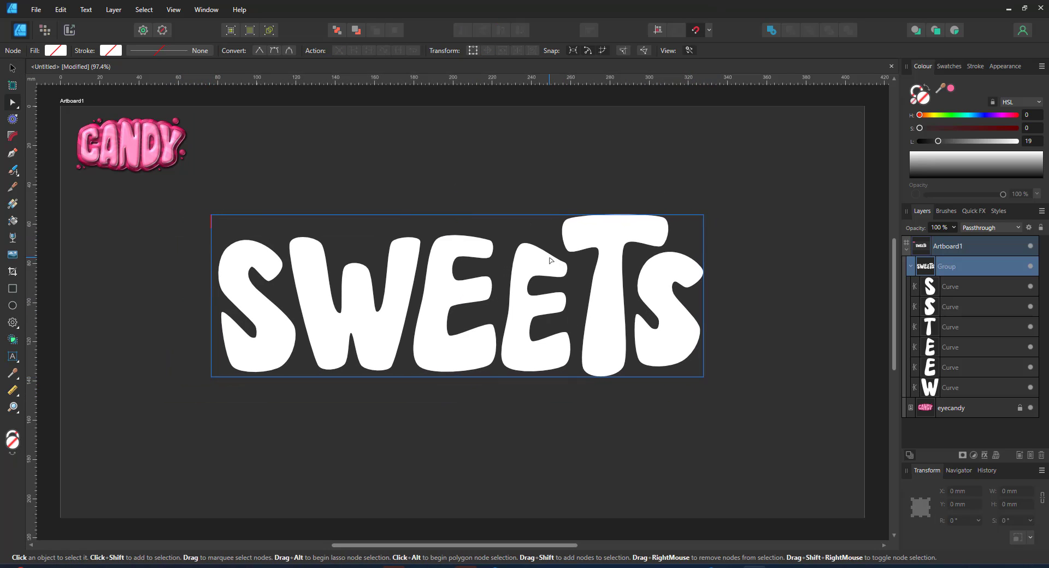
# Lengthen the T's crossbar to the left over the second E and tilt its other end upward.
pyautogui.click(546, 261)
pyautogui.moveTo(542, 249); pyautogui.dragTo(538, 253)
pyautogui.click(587, 235)
pyautogui.moveTo(549, 202); pyautogui.dragTo(576, 262)
pyautogui.moveTo(567, 250); pyautogui.dragTo(551, 250)
pyautogui.moveTo(624, 246); pyautogui.dragTo(622, 249)
pyautogui.moveTo(686, 200); pyautogui.dragTo(650, 258)
pyautogui.moveTo(662, 246); pyautogui.dragTo(672, 239)
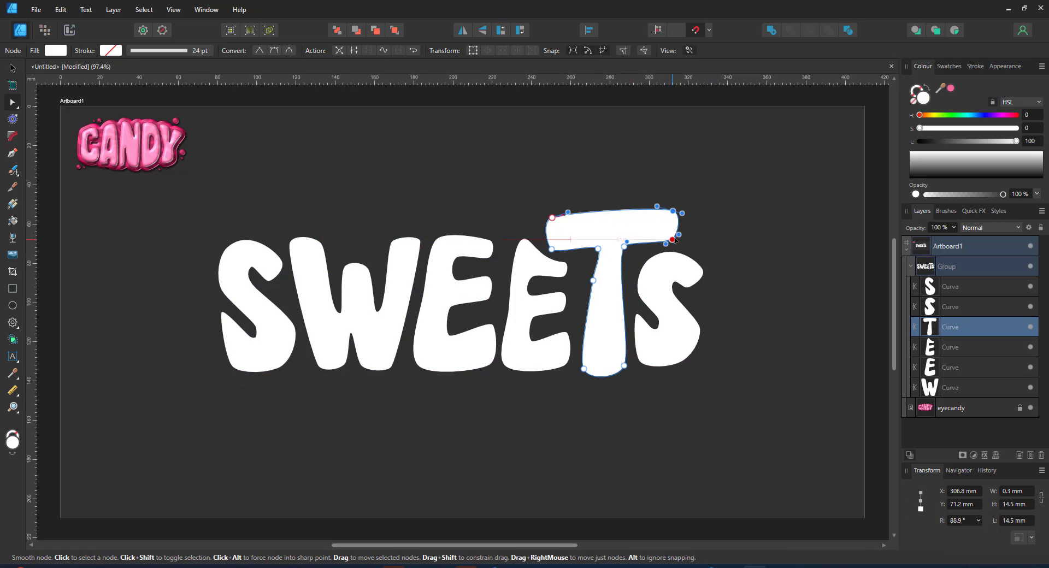
# Adjust the nodes along the second E's left edge and lower corner.
pyautogui.click(531, 288)
pyautogui.click(520, 287)
pyautogui.moveTo(520, 240); pyautogui.dragTo(515, 241)
pyautogui.moveTo(510, 307); pyautogui.dragTo(509, 297)
pyautogui.moveTo(504, 366); pyautogui.dragTo(510, 366)
pyautogui.click(463, 374)
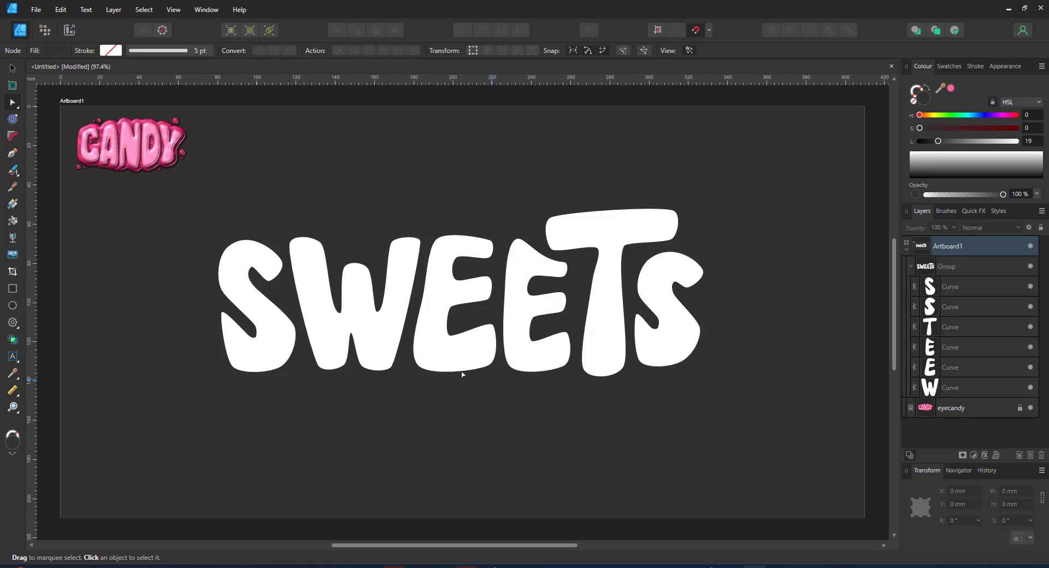
# Hide the second E and place a smaller copy of the first E in its position.
pyautogui.click(522, 349)
pyautogui.click(1030, 347)
pyautogui.press('v')
pyautogui.moveTo(471, 245); pyautogui.dragTo(538, 253)
# Refine the copied E by pulling in its lower corner and shortening its middle arm.
pyautogui.press('a')
pyautogui.moveTo(503, 365); pyautogui.dragTo(510, 365)
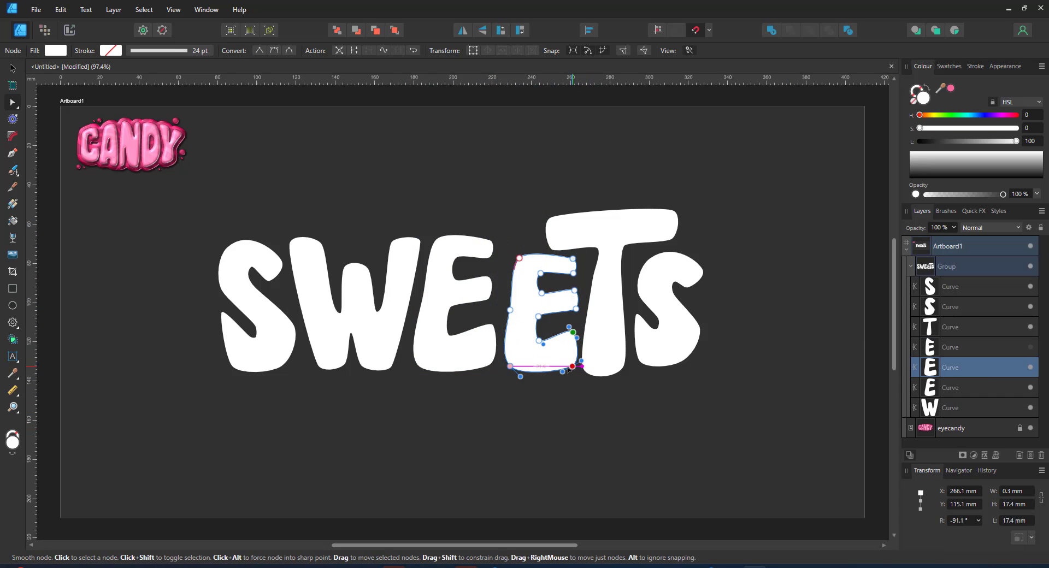
pyautogui.moveTo(585, 283); pyautogui.dragTo(558, 316)
pyautogui.moveTo(573, 292); pyautogui.dragTo(566, 291)
# Straighten the T's stem by deleting its side node and extend the crossbar's left end further over the E.
pyautogui.click(603, 328)
pyautogui.moveTo(584, 365); pyautogui.dragTo(589, 365)
pyautogui.moveTo(584, 240); pyautogui.dragTo(601, 288)
pyautogui.press('Delete')
pyautogui.moveTo(535, 203); pyautogui.dragTo(563, 262)
pyautogui.moveTo(552, 249); pyautogui.dragTo(527, 242)
# Delete the hidden original second E from the lettering group.
pyautogui.click(546, 355)
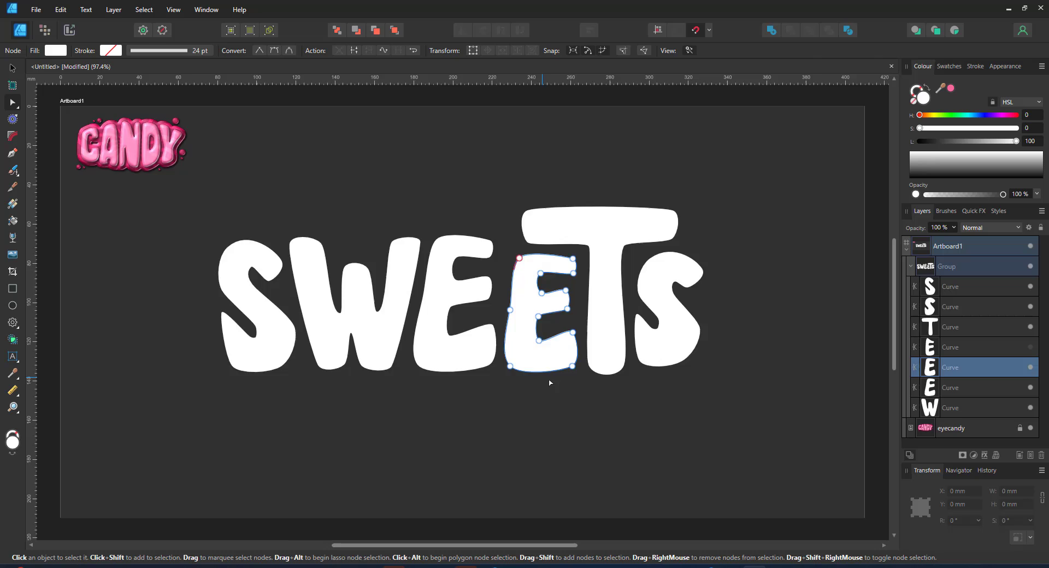
pyautogui.click(677, 350)
pyautogui.click(950, 347)
pyautogui.press('Delete')
pyautogui.click(546, 355)
# Pull the left end of the T's crossbar back inward to shorten it and tilt it slightly.
pyautogui.moveTo(208, 148); pyautogui.dragTo(662, 351)
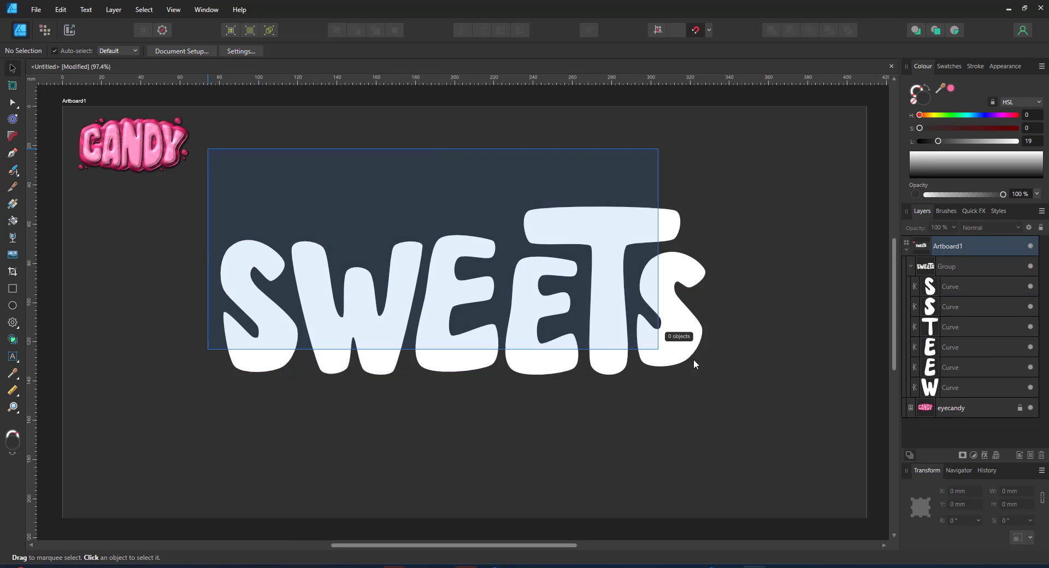
pyautogui.moveTo(477, 166); pyautogui.dragTo(658, 210)
pyautogui.moveTo(505, 194); pyautogui.dragTo(546, 257)
pyautogui.moveTo(529, 242); pyautogui.dragTo(545, 243)
pyautogui.click(463, 228)
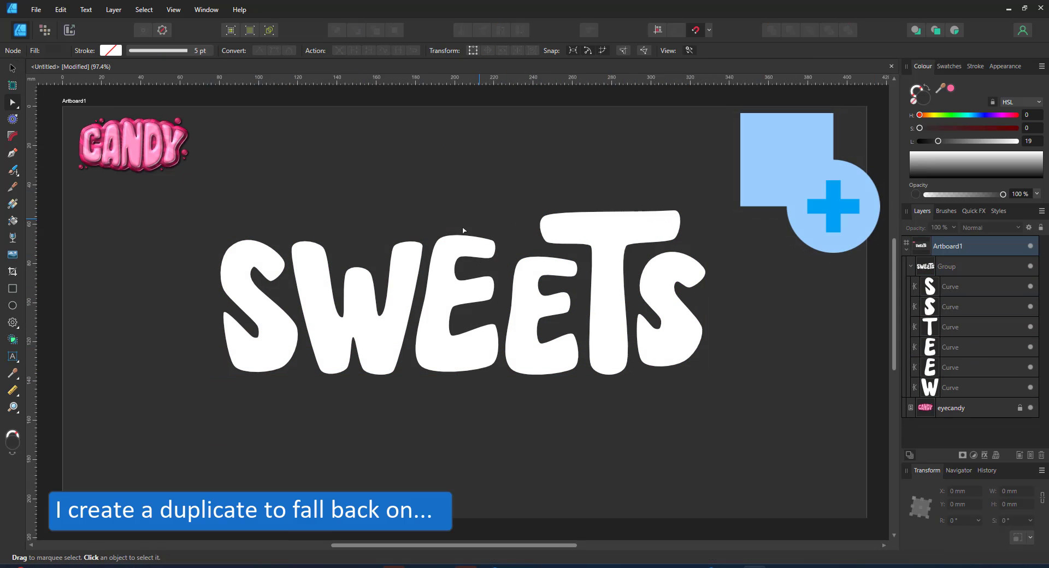
# Select all six letter curves and merge them into one shape with the Add operation.
pyautogui.press('v')
pyautogui.moveTo(205, 188); pyautogui.dragTo(727, 423)
pyautogui.click(969, 287)
pyautogui.keyDown('shift'); pyautogui.click(967, 387); pyautogui.keyUp('shift')
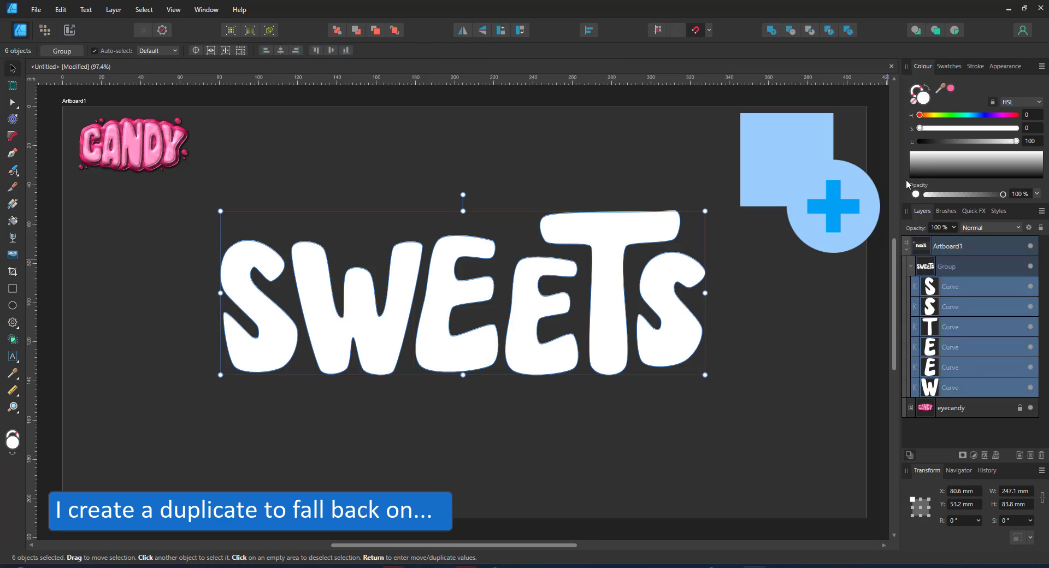
pyautogui.click(771, 31)
# Ungroup the merged lettering and duplicate it as a backup.
pyautogui.click(966, 267)
pyautogui.hotkey('ctrl', 'shift', 'g')
pyautogui.hotkey('ctrl', 'j')
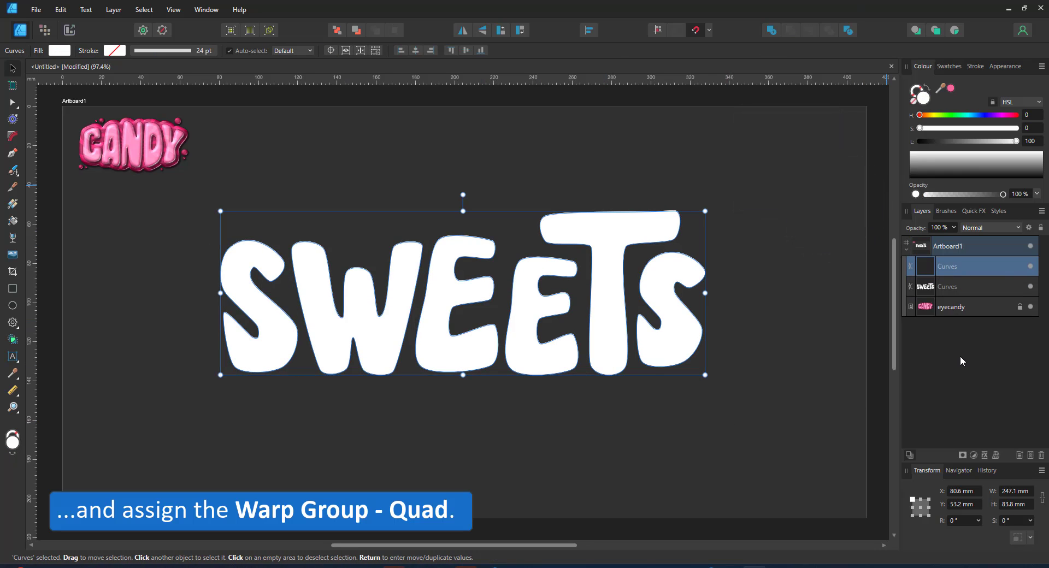
# Apply a Quad warp group to the lettering and bow its upper, lower and both side edges outward.
pyautogui.click(995, 457)
pyautogui.click(966, 477)
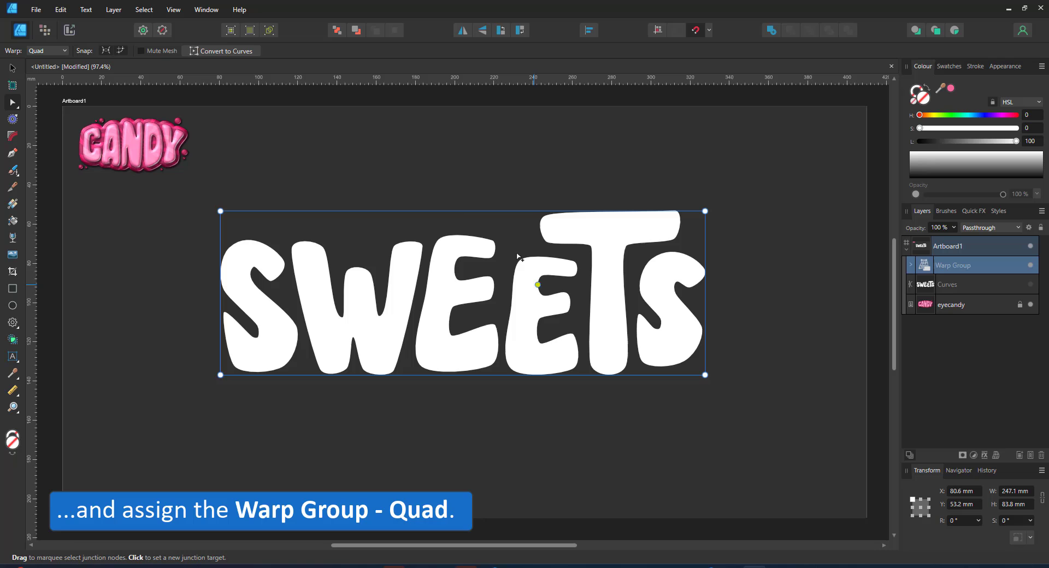
pyautogui.moveTo(467, 211); pyautogui.dragTo(467, 171)
pyautogui.moveTo(483, 375); pyautogui.dragTo(426, 406)
pyautogui.click(405, 292)
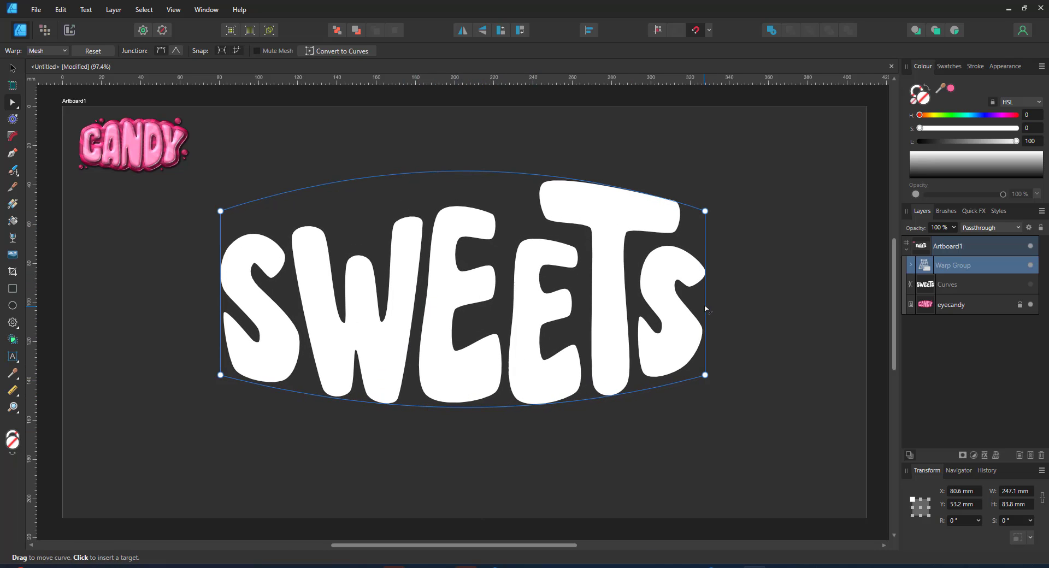
pyautogui.moveTo(705, 304); pyautogui.dragTo(713, 305)
pyautogui.moveTo(220, 299); pyautogui.dragTo(211, 299)
# Lock the warp group, dim the unwarped backup lettering to 10% opacity for comparison, and leave the backup hidden.
pyautogui.click(1019, 265)
pyautogui.click(1030, 283)
pyautogui.click(961, 285)
pyautogui.press('1')
pyautogui.click(1030, 266)
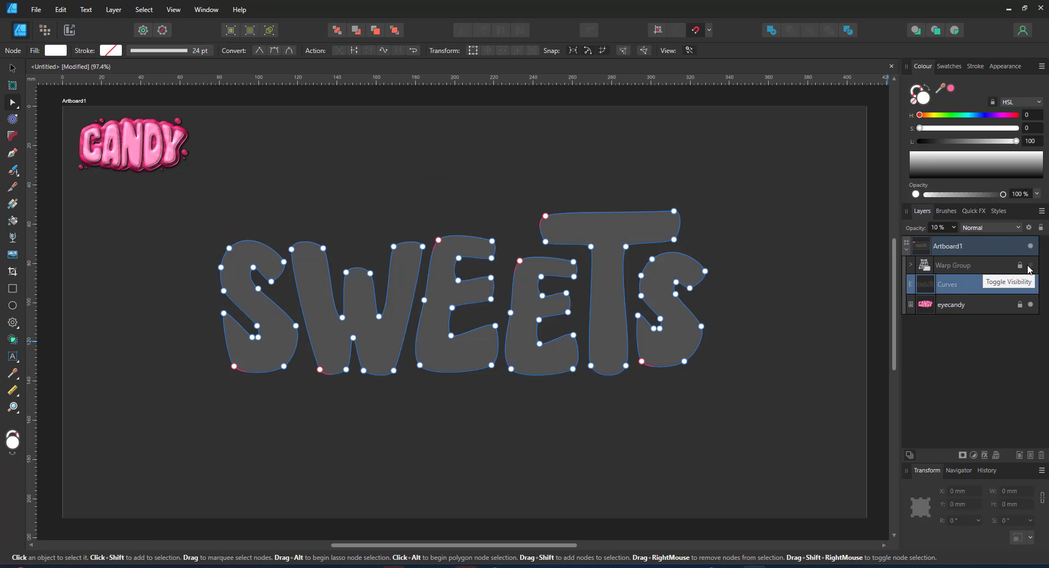
pyautogui.click(1030, 266)
pyautogui.click(856, 322)
pyautogui.click(1029, 284)
# Convert the warped lettering to curves and raise the tops of the second E and the W's middle and right strokes.
pyautogui.click(972, 265)
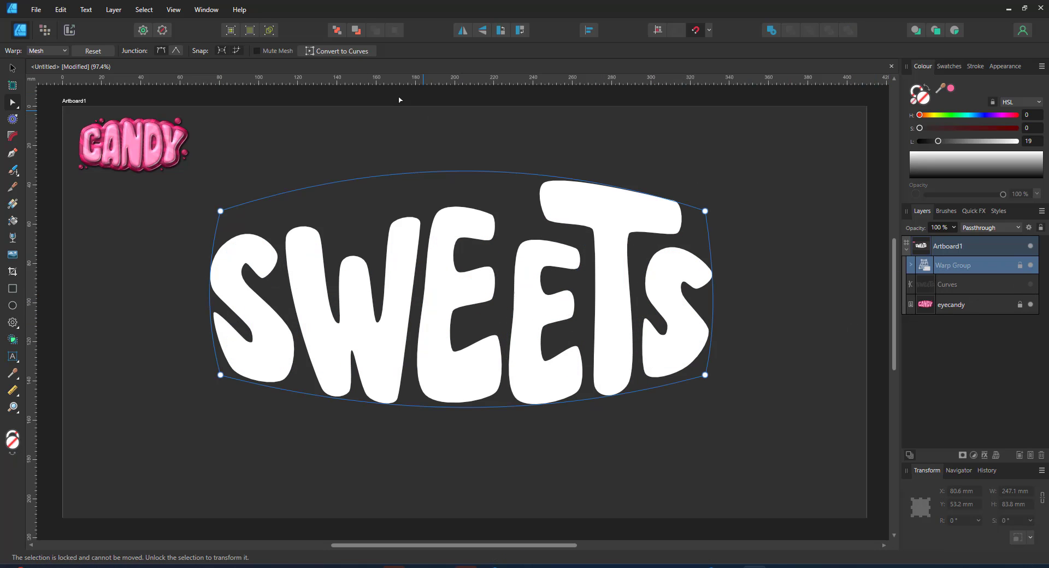
pyautogui.hotkey('ctrl', 'Return')
pyautogui.moveTo(510, 231); pyautogui.dragTo(583, 261)
pyautogui.moveTo(575, 250); pyautogui.dragTo(575, 245)
pyautogui.moveTo(362, 193); pyautogui.dragTo(428, 231)
pyautogui.moveTo(421, 225); pyautogui.dragTo(423, 213)
pyautogui.moveTo(329, 244); pyautogui.dragTo(380, 274)
pyautogui.moveTo(366, 263); pyautogui.dragTo(366, 255)
# Fill the SWEETS lettering with the light pink sampled from the CANDY reference image.
pyautogui.click(370, 220)
pyautogui.click(367, 305)
pyautogui.press('i')
pyautogui.click(141, 145)
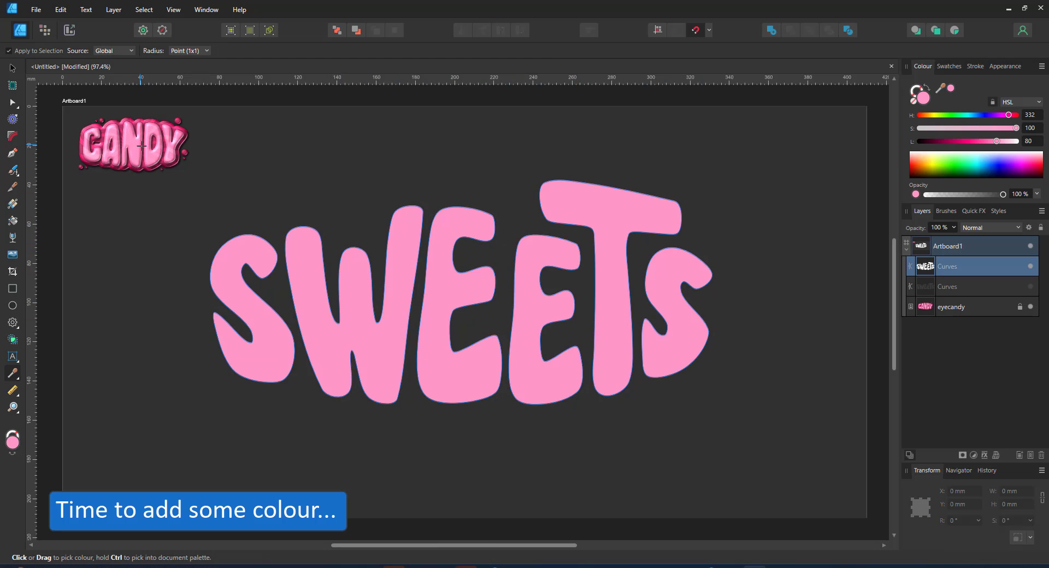
# Add a 3D layer effect with radius 43.9 px, soften 5.6 px, and light at azimuth 119.9° and elevation 46.2°.
pyautogui.click(12, 68)
pyautogui.click(983, 455)
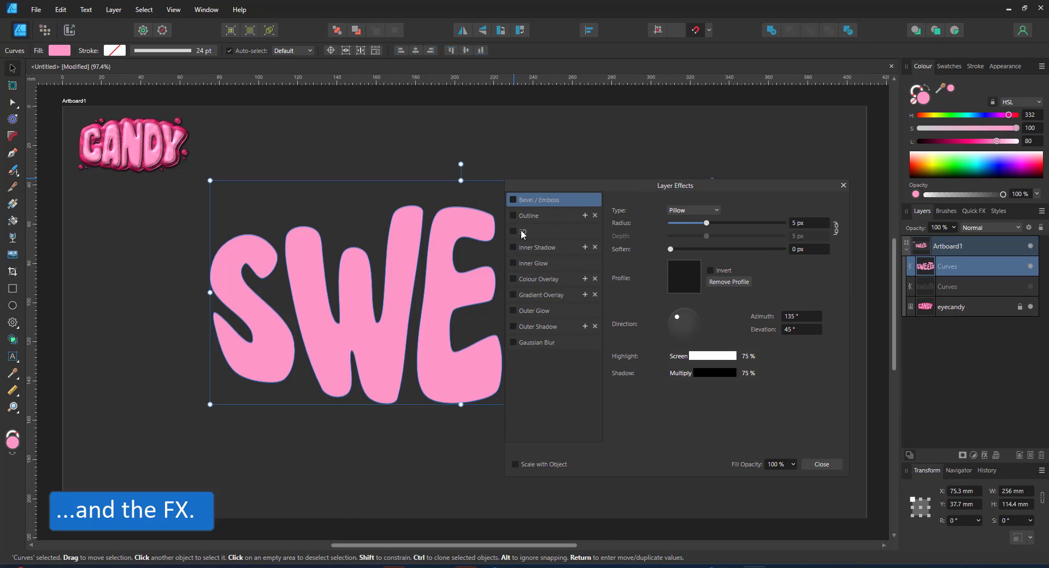
pyautogui.click(514, 232)
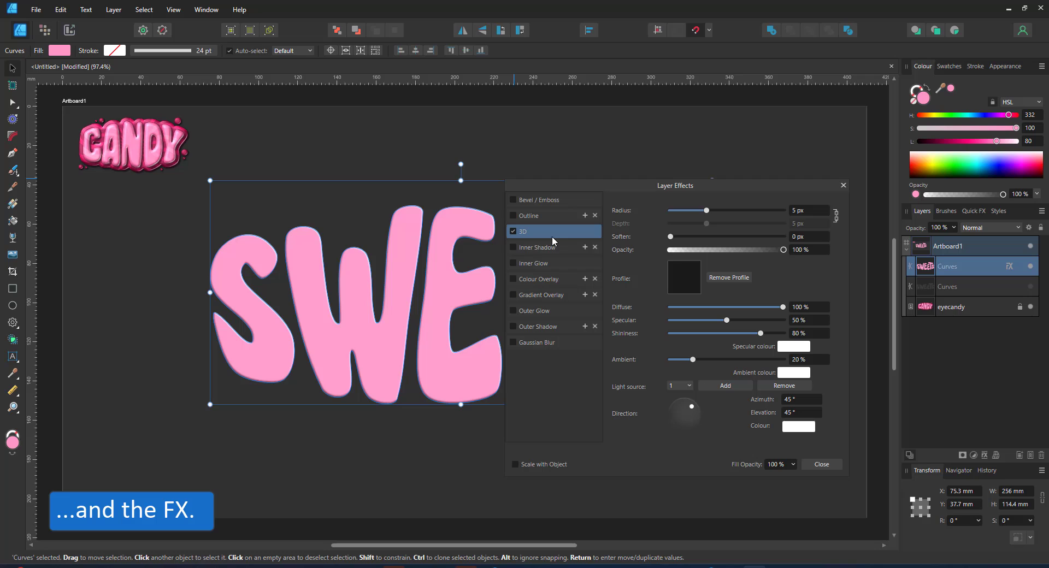
pyautogui.moveTo(710, 209); pyautogui.dragTo(763, 213)
pyautogui.moveTo(688, 239); pyautogui.dragTo(701, 237)
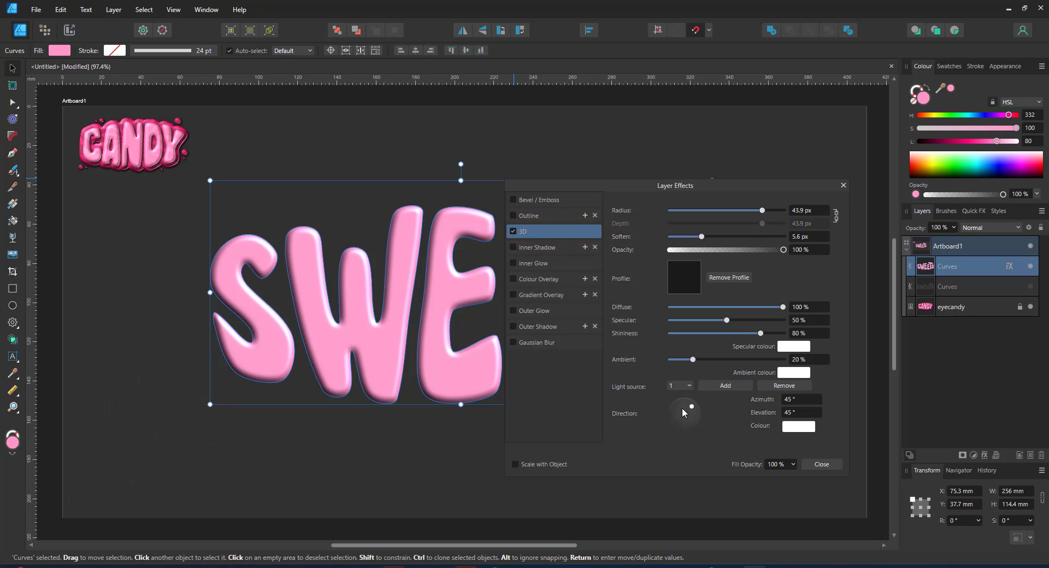
pyautogui.moveTo(691, 407); pyautogui.dragTo(680, 408)
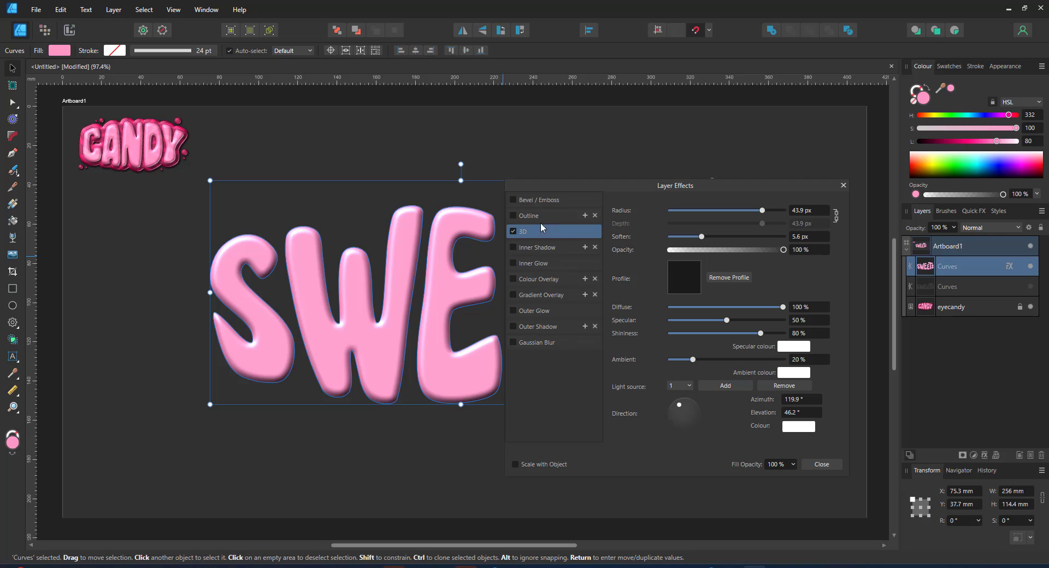
# Add a Bevel / Emboss effect of type Inner with its light at azimuth -50.7° and elevation 75°.
pyautogui.click(513, 200)
pyautogui.click(530, 200)
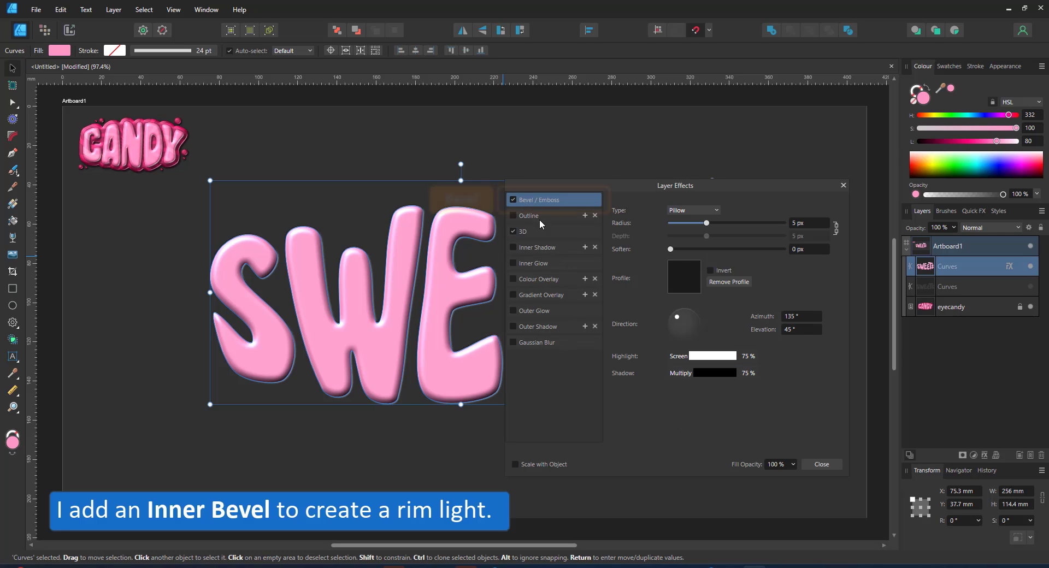
pyautogui.moveTo(687, 329); pyautogui.dragTo(687, 328)
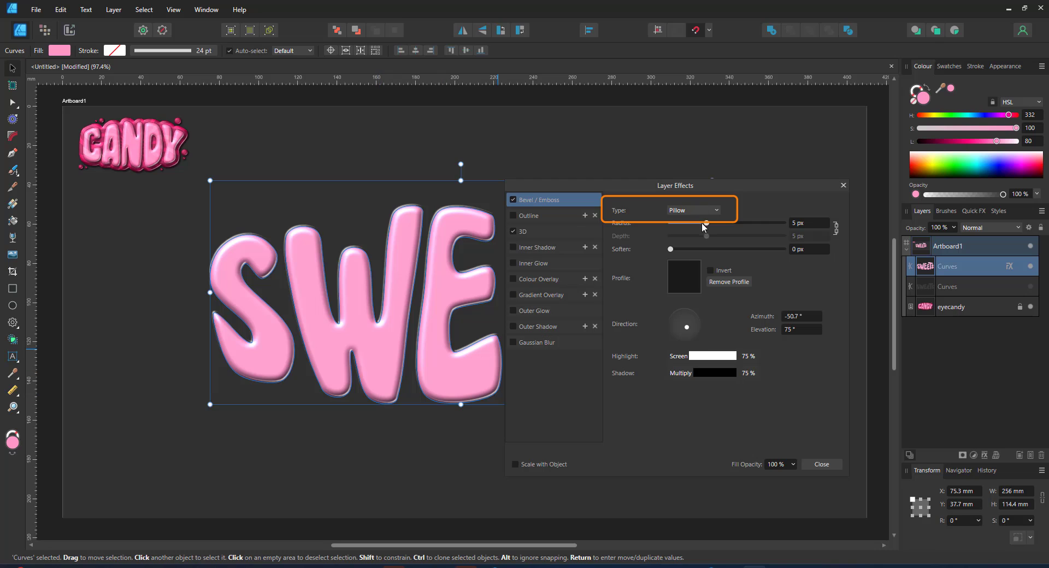
pyautogui.moveTo(702, 223); pyautogui.dragTo(725, 223)
pyautogui.click(691, 209)
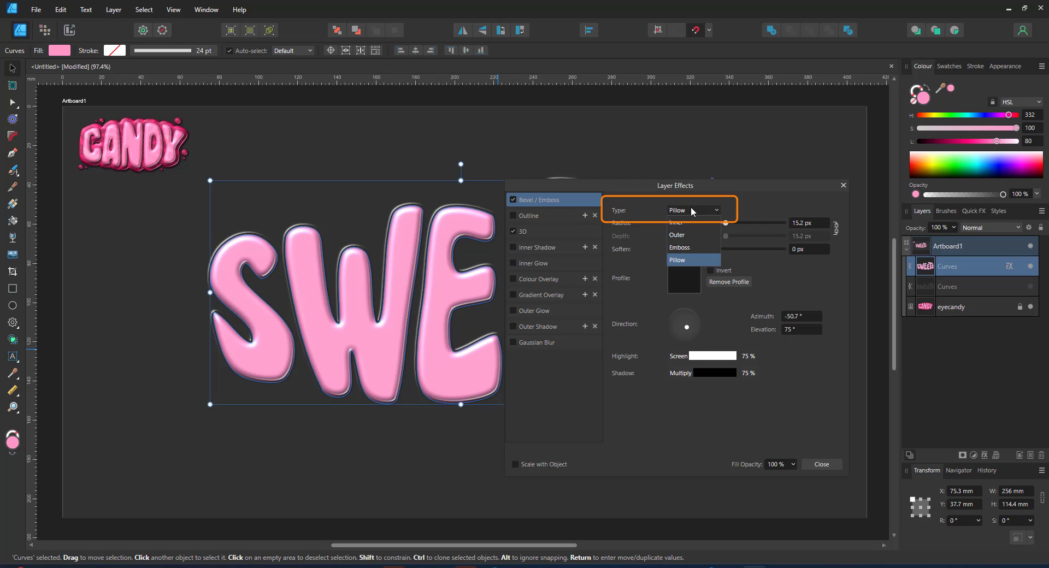
pyautogui.click(685, 222)
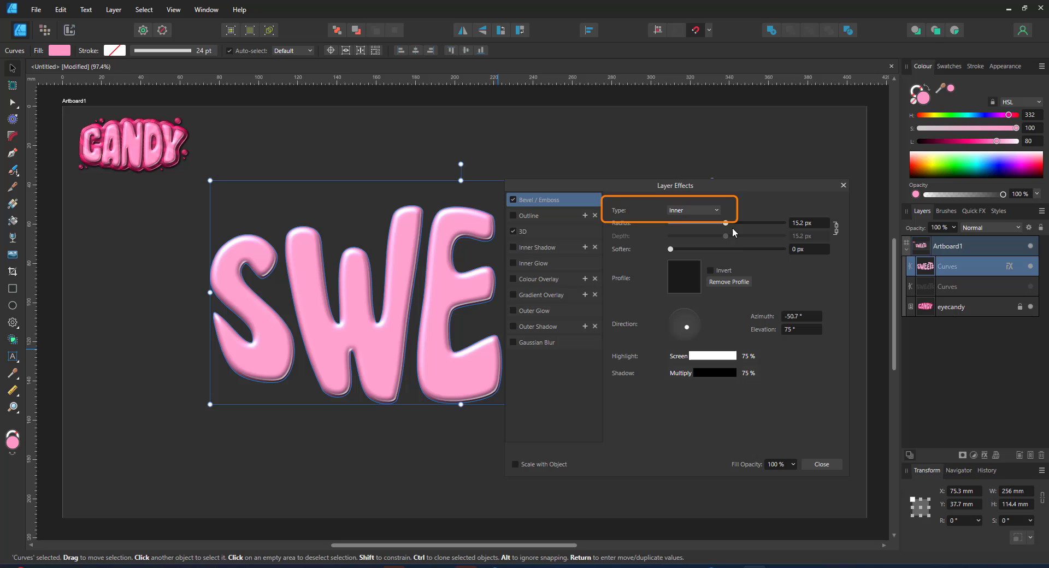
# Set the inner bevel's radius to 38.4 px, its soften to 1 px and its shadow opacity to 0%.
pyautogui.moveTo(726, 223); pyautogui.dragTo(746, 224)
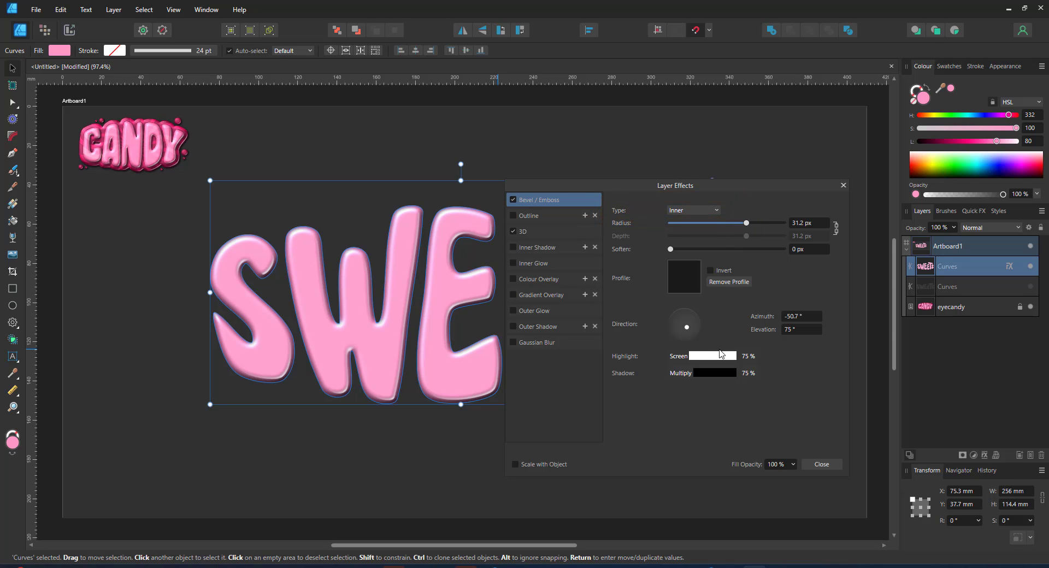
pyautogui.moveTo(673, 253); pyautogui.dragTo(680, 252)
pyautogui.moveTo(748, 222); pyautogui.dragTo(753, 229)
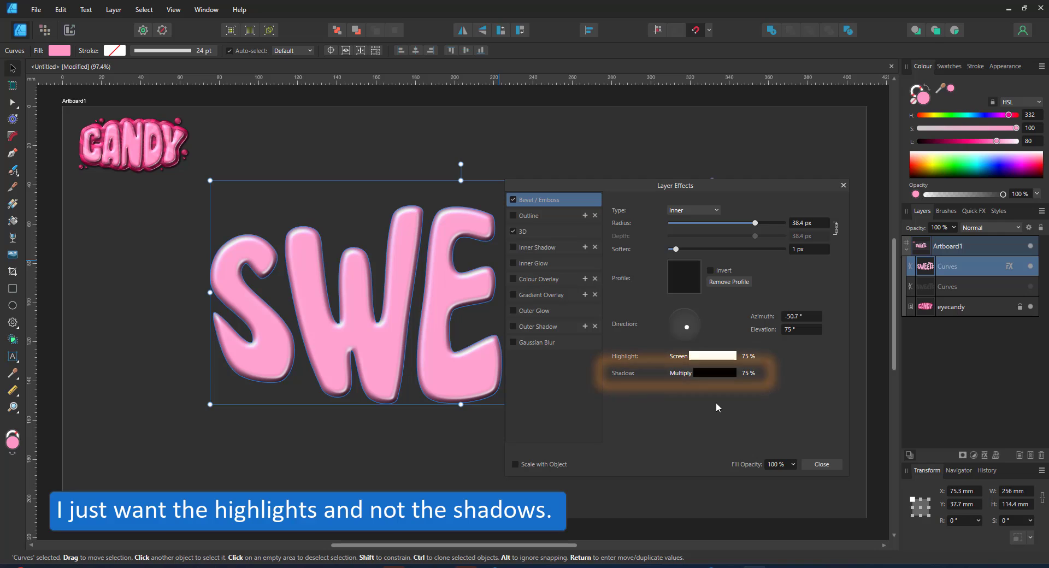
pyautogui.click(706, 373)
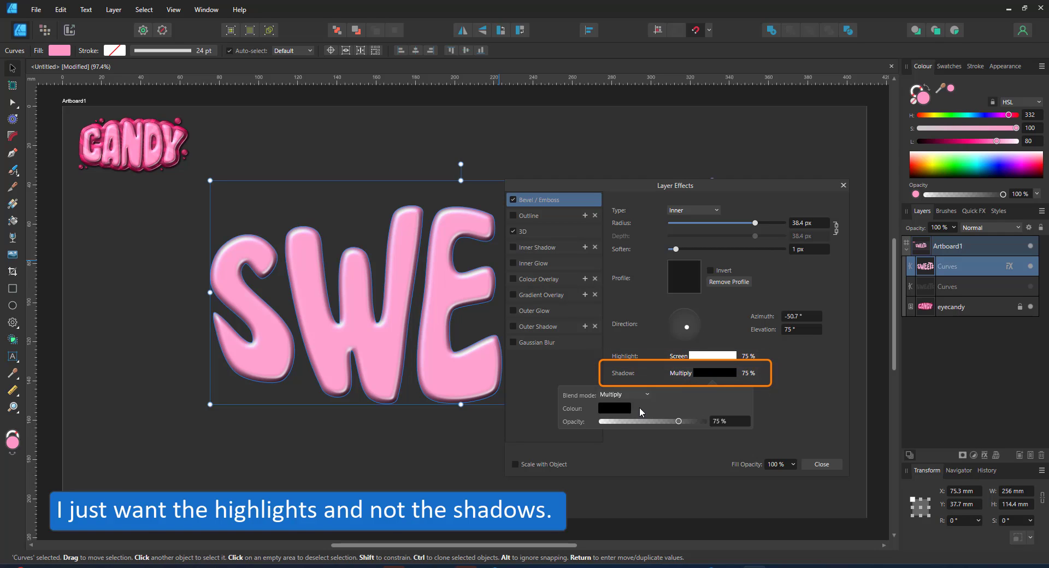
pyautogui.moveTo(625, 421); pyautogui.dragTo(579, 422)
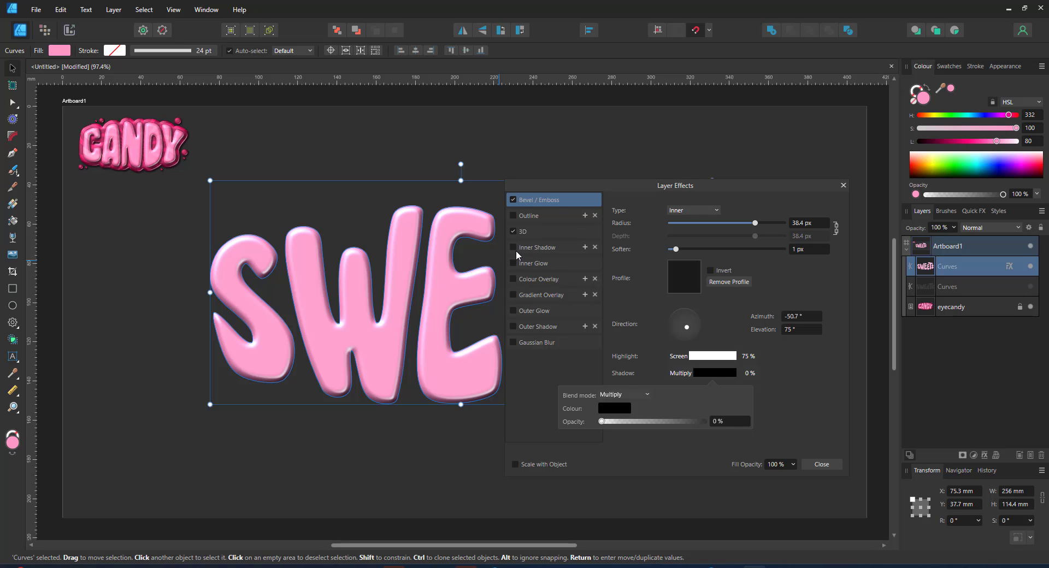
# Add an Outer Shadow to the lettering with radius 11.6 px, intensity 71% and an increased offset.
pyautogui.click(513, 326)
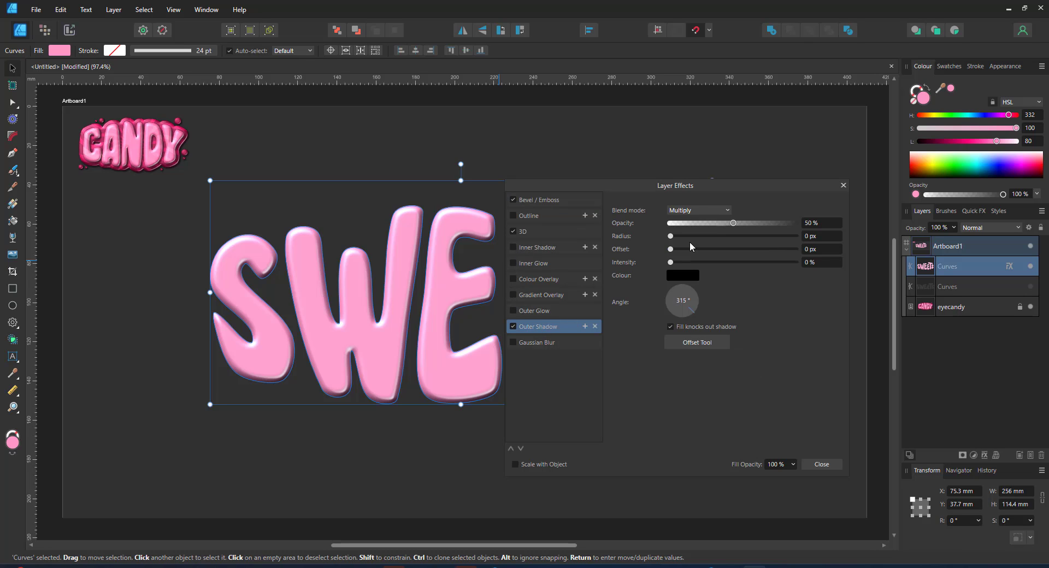
pyautogui.moveTo(671, 237); pyautogui.dragTo(726, 236)
pyautogui.moveTo(669, 263); pyautogui.dragTo(719, 262)
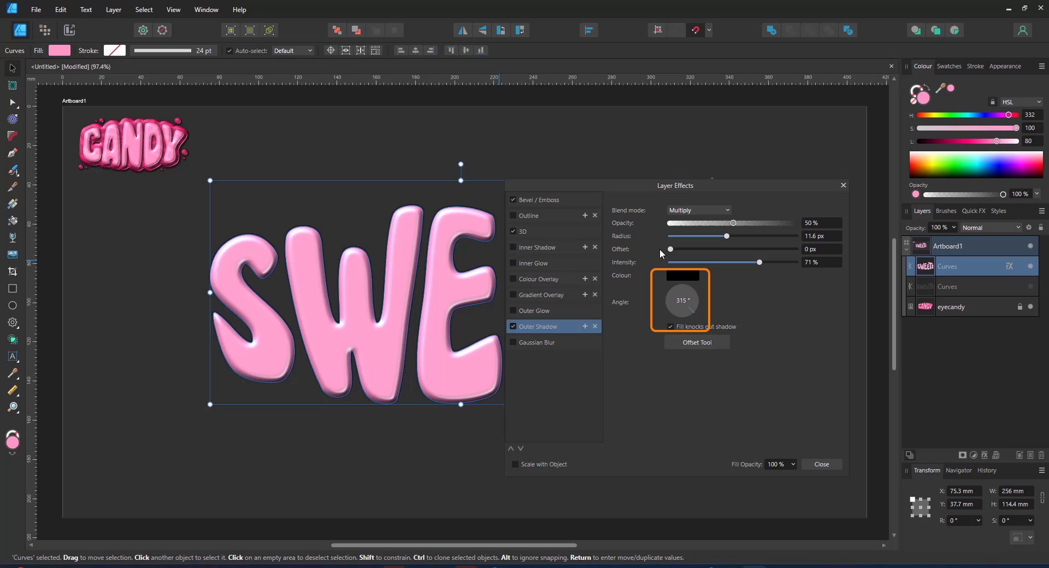
pyautogui.moveTo(670, 249); pyautogui.dragTo(759, 223)
pyautogui.click(842, 187)
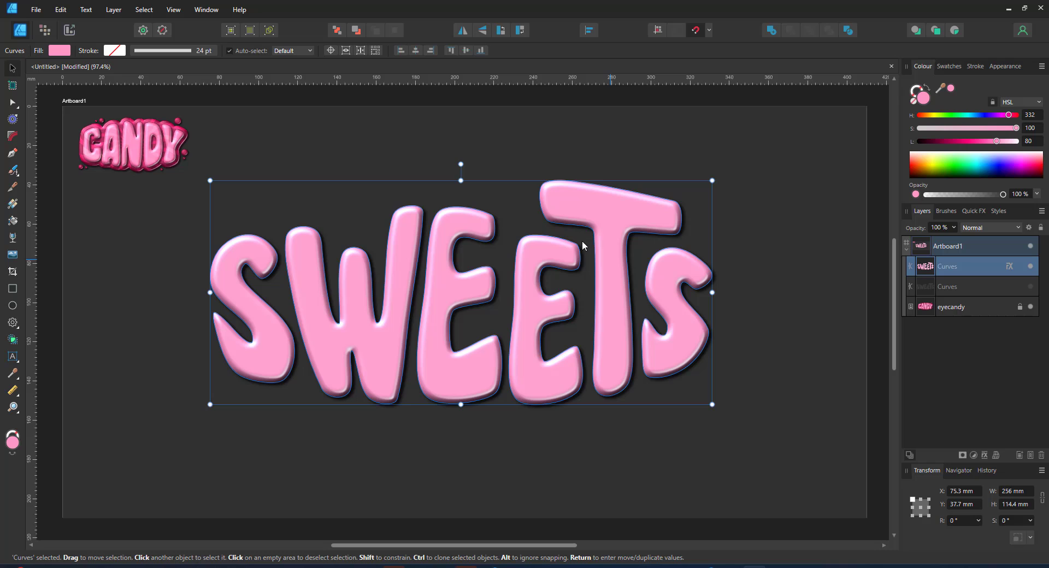
# Apply a linear fill gradient down the lettering from light pink to deep pink (HSL 332, 100, 54).
pyautogui.click(14, 211)
pyautogui.moveTo(420, 234); pyautogui.dragTo(443, 424)
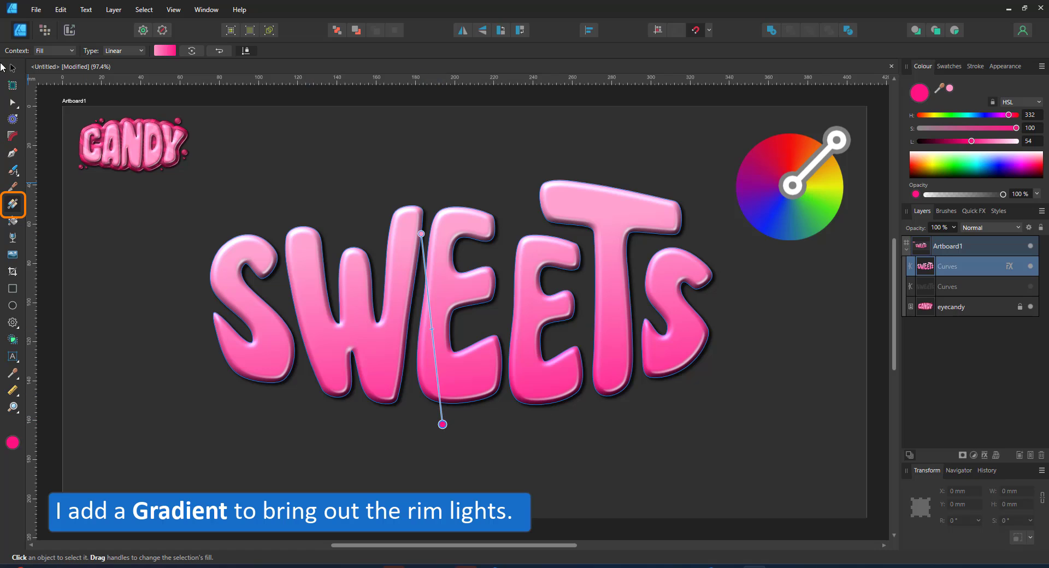
pyautogui.click(12, 67)
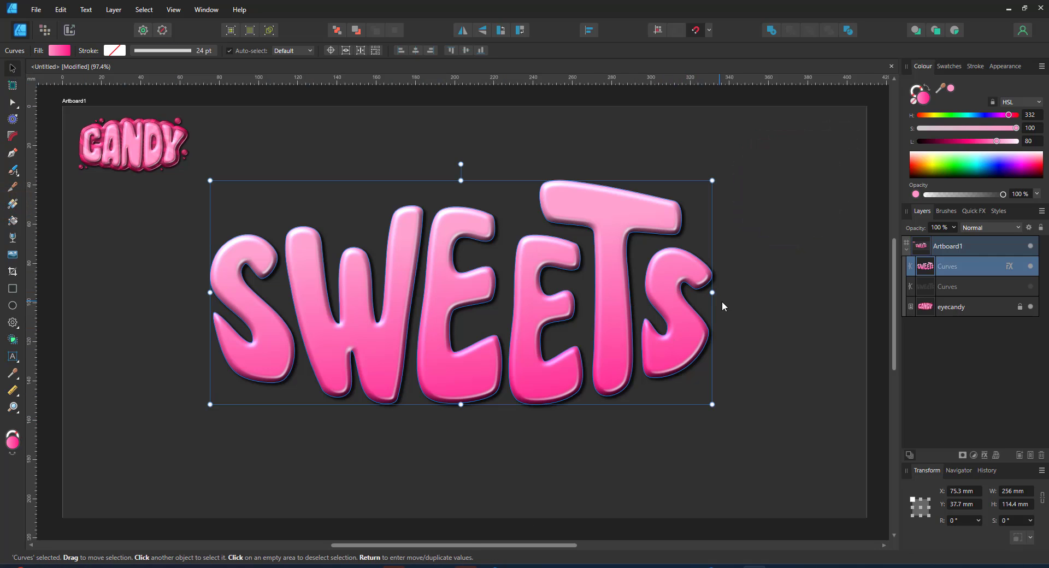
# Duplicate the lettering, fill the lower copy with dark pink (HSL 332, 100, 37) and expand it with a 10 mm contour.
pyautogui.hotkey('ctrl', 'j')
pyautogui.click(951, 291)
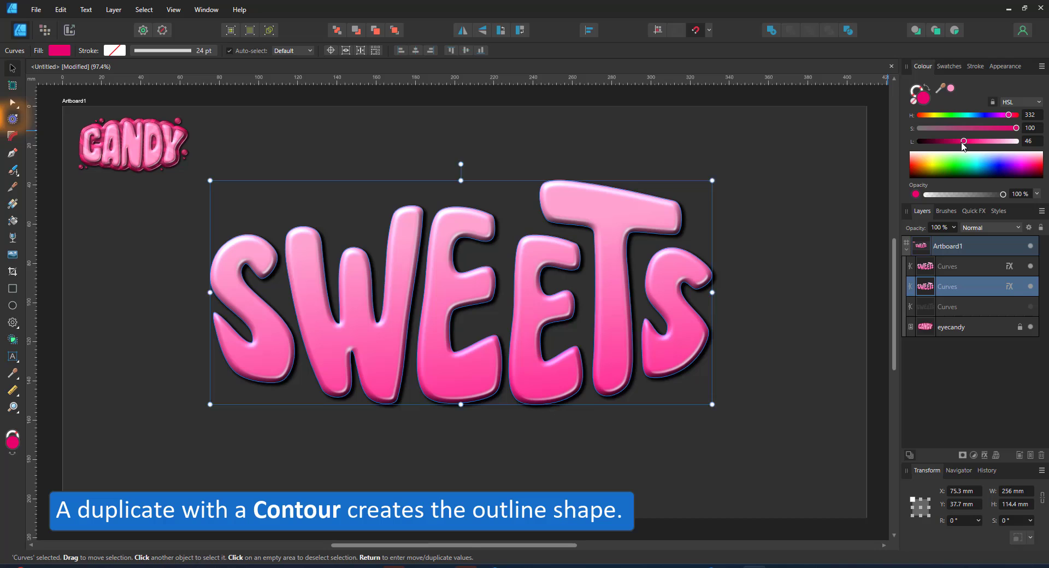
pyautogui.click(11, 119)
pyautogui.moveTo(444, 290); pyautogui.dragTo(510, 250)
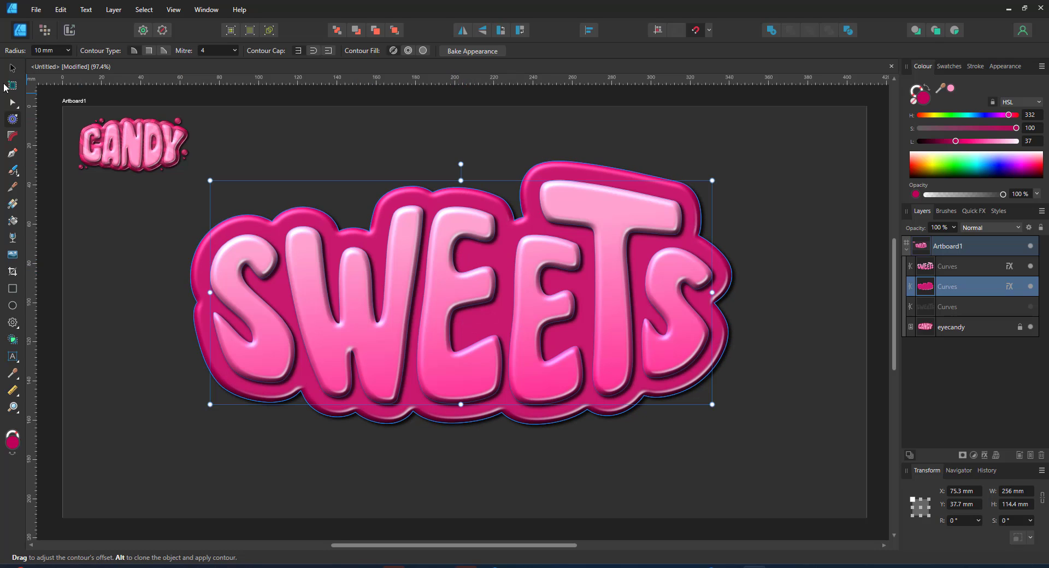
# Reduce the bevel highlight opacity of the contoured outline shape to 48% in its layer effects.
pyautogui.click(12, 69)
pyautogui.click(984, 455)
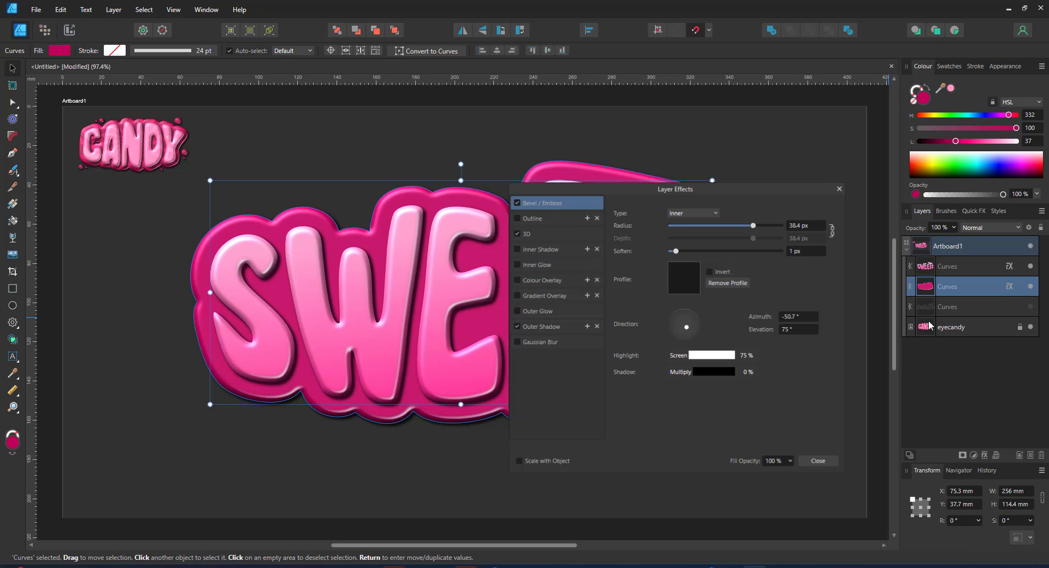
pyautogui.click(717, 356)
pyautogui.moveTo(678, 404); pyautogui.dragTo(650, 404)
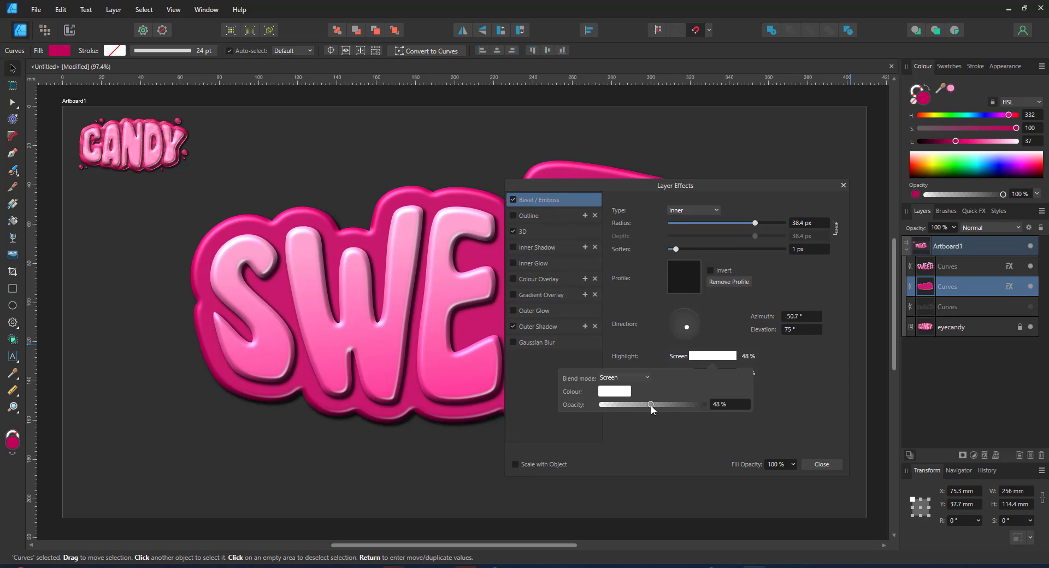
pyautogui.click(843, 186)
# Draw a circle about 15.1 mm wide right of the T and copy the outline shape's layer effects onto it.
pyautogui.press('m')
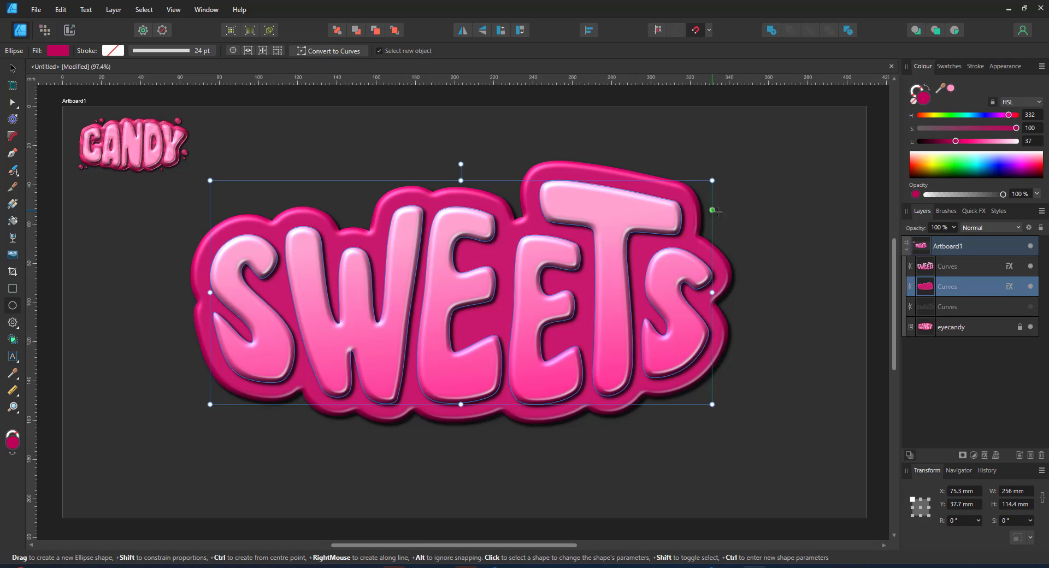
pyautogui.moveTo(712, 211); pyautogui.dragTo(742, 239)
pyautogui.moveTo(1009, 306); pyautogui.dragTo(1010, 292)
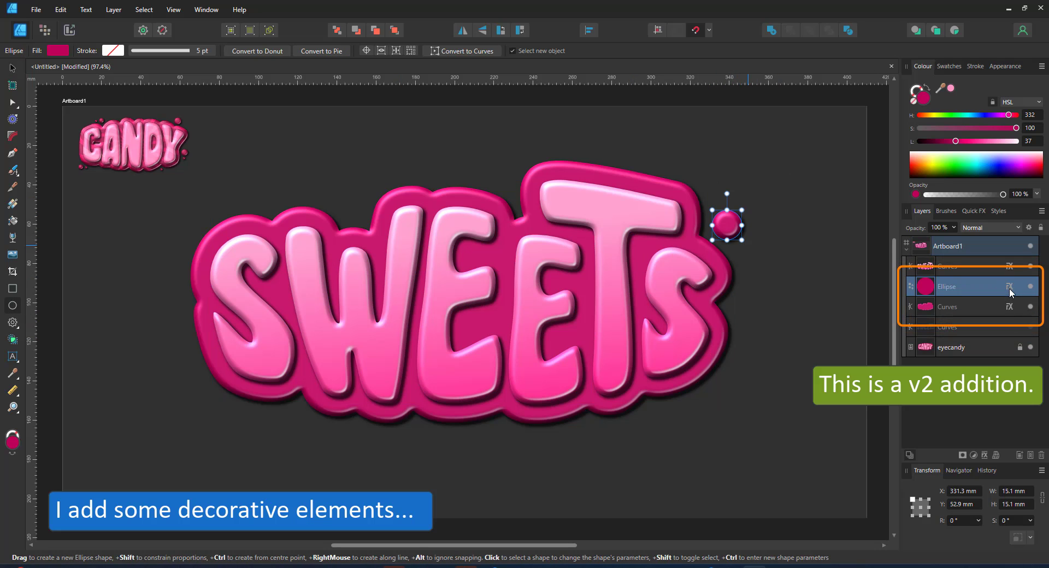
# Draw ten more circles of varied small sizes scattered around all sides of the SWEETS outline.
pyautogui.moveTo(712, 185); pyautogui.dragTo(727, 199)
pyautogui.moveTo(746, 185); pyautogui.dragTo(739, 197)
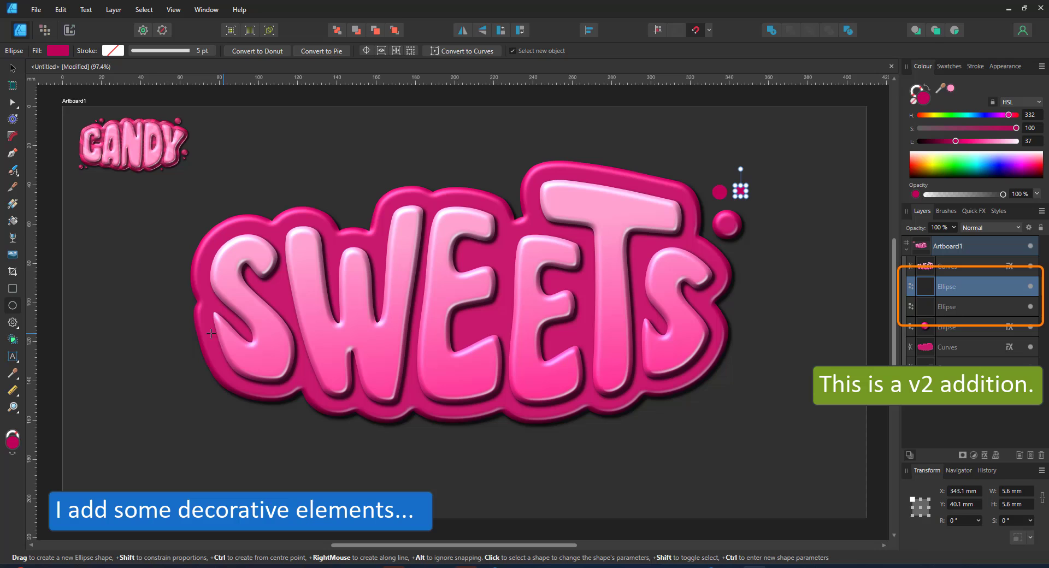
pyautogui.moveTo(157, 292); pyautogui.dragTo(179, 314)
pyautogui.moveTo(179, 328); pyautogui.dragTo(190, 339)
pyautogui.moveTo(148, 322); pyautogui.dragTo(174, 348)
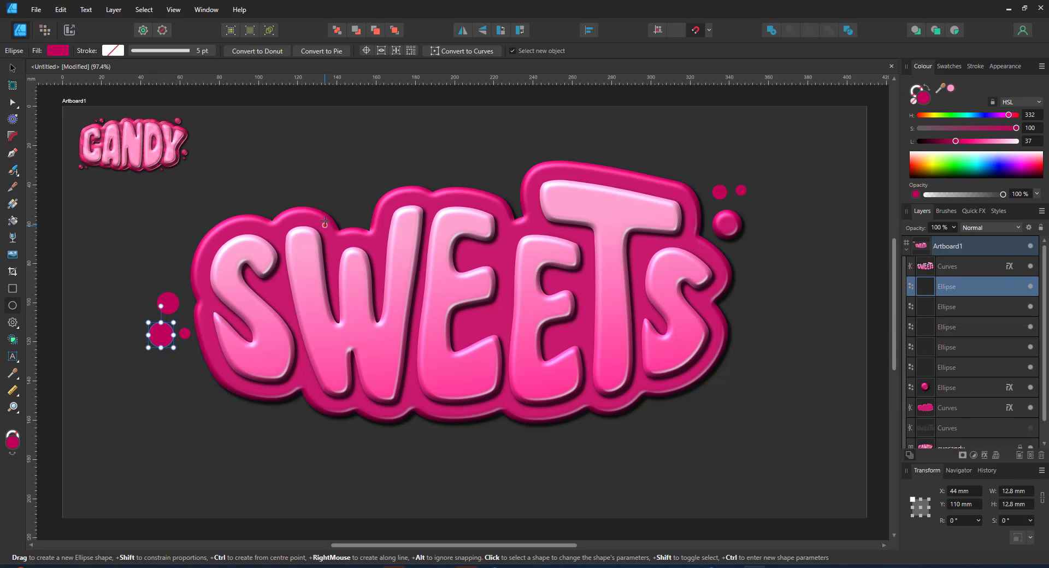
pyautogui.moveTo(337, 185); pyautogui.dragTo(366, 213)
pyautogui.moveTo(490, 166); pyautogui.dragTo(509, 185)
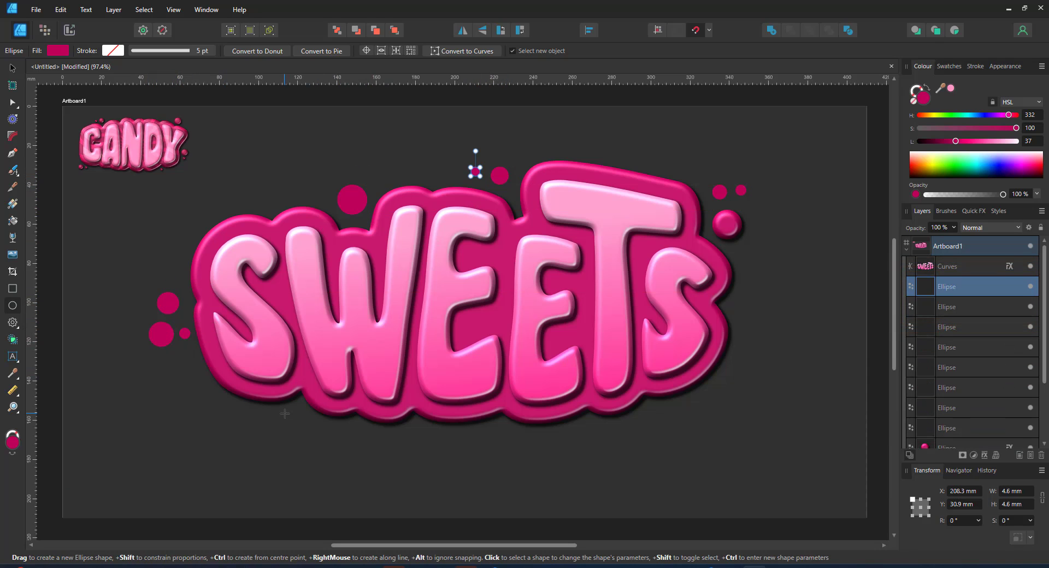
pyautogui.moveTo(285, 414); pyautogui.dragTo(302, 429)
pyautogui.moveTo(732, 304); pyautogui.dragTo(741, 312)
pyautogui.moveTo(649, 403); pyautogui.dragTo(678, 430)
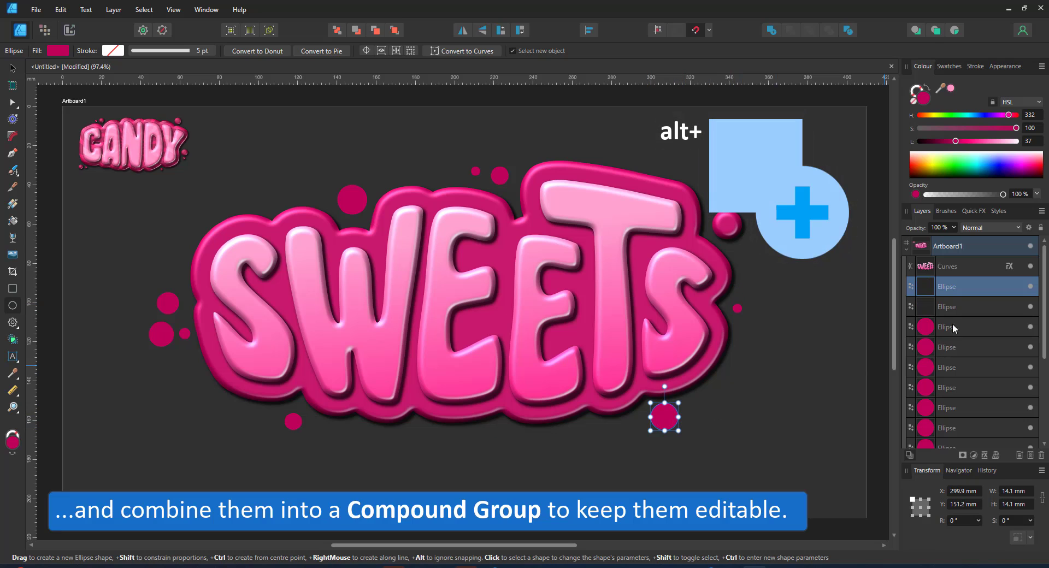
# Select all the decorative circles and combine them into an editable compound with the Add operation.
pyautogui.scroll(-3, 954, 342)
pyautogui.keyDown('shift'); pyautogui.click(958, 383); pyautogui.keyUp('shift')
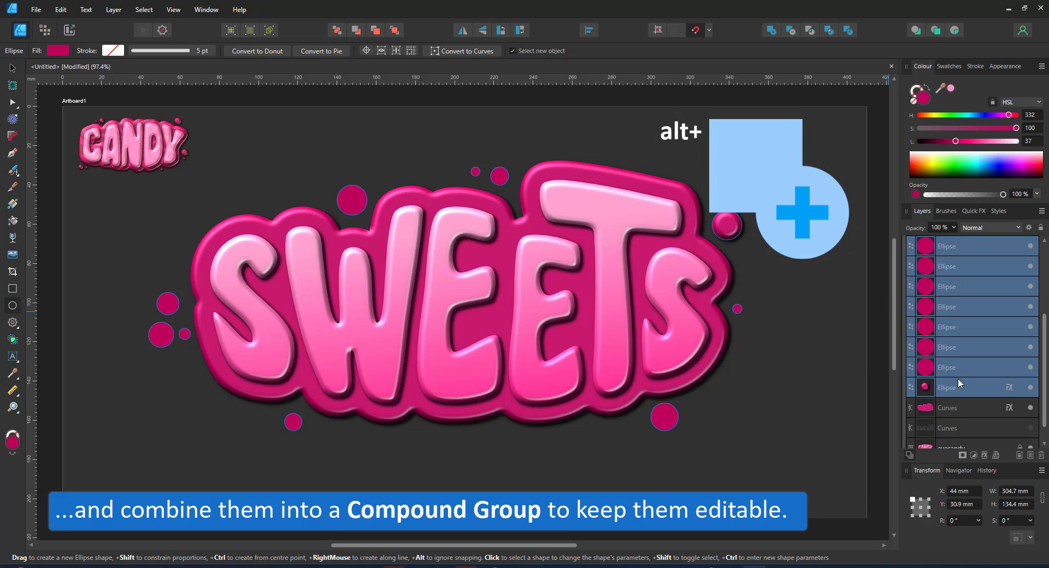
pyautogui.keyDown('alt'); pyautogui.click(771, 31); pyautogui.keyUp('alt')
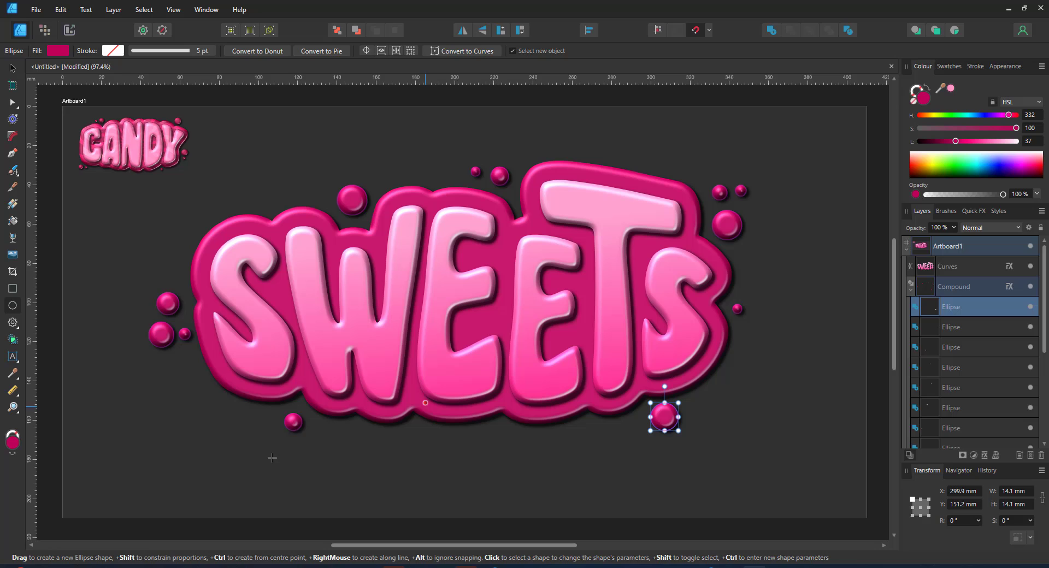
# Reposition the small circle below the outline and two of the circles beside the first S, moving the largest further outward.
pyautogui.press('v')
pyautogui.moveTo(293, 421); pyautogui.dragTo(297, 416)
pyautogui.click(184, 334)
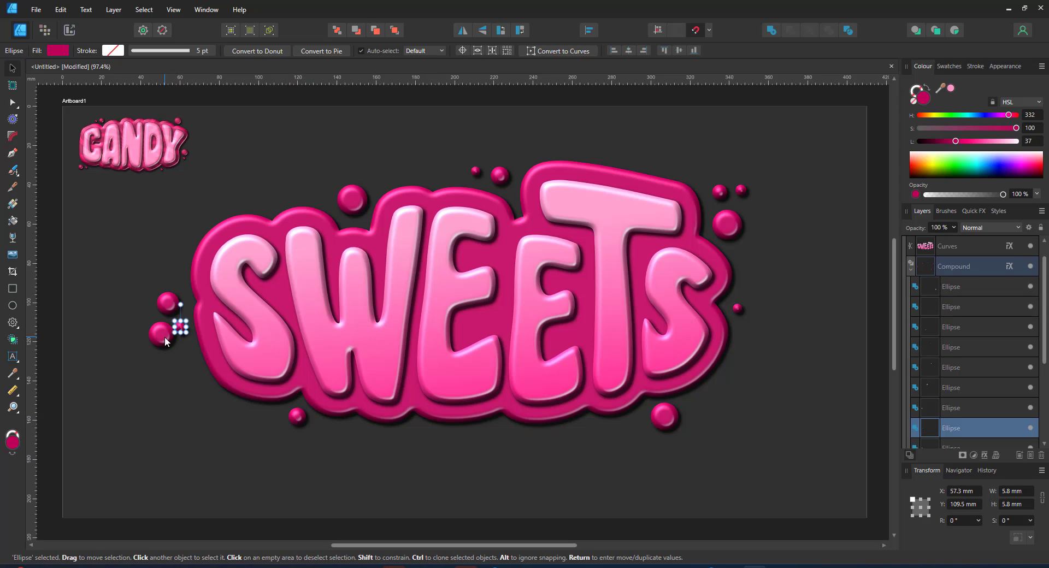
pyautogui.moveTo(165, 336); pyautogui.dragTo(148, 334)
pyautogui.click(249, 401)
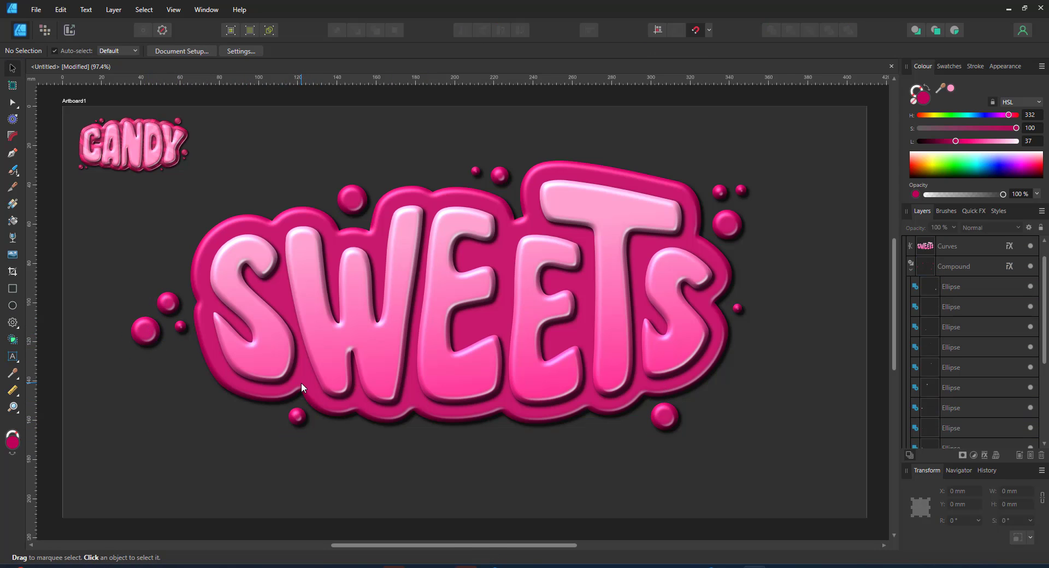
# Draw a white Cog shape about 148 mm wide over the lettering, with hole radius and inner radius both 0%.
pyautogui.click(13, 322)
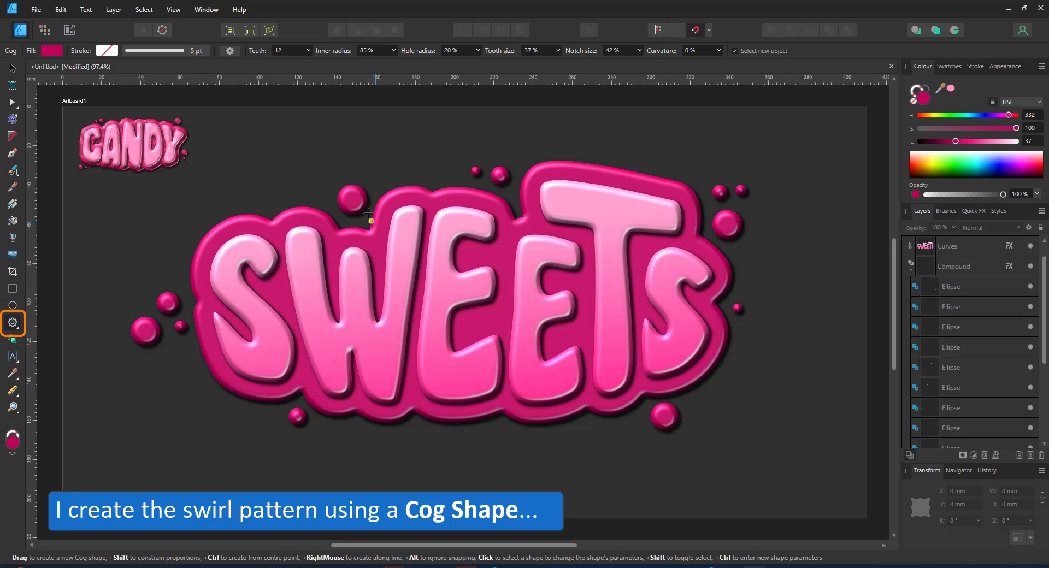
pyautogui.moveTo(305, 153); pyautogui.dragTo(596, 443)
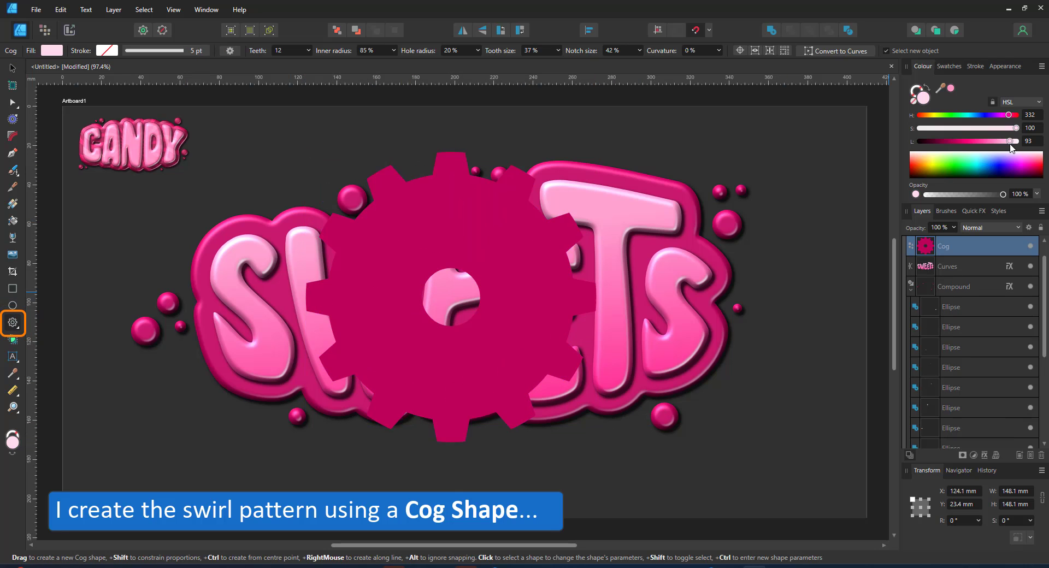
pyautogui.moveTo(436, 272); pyautogui.dragTo(493, 359)
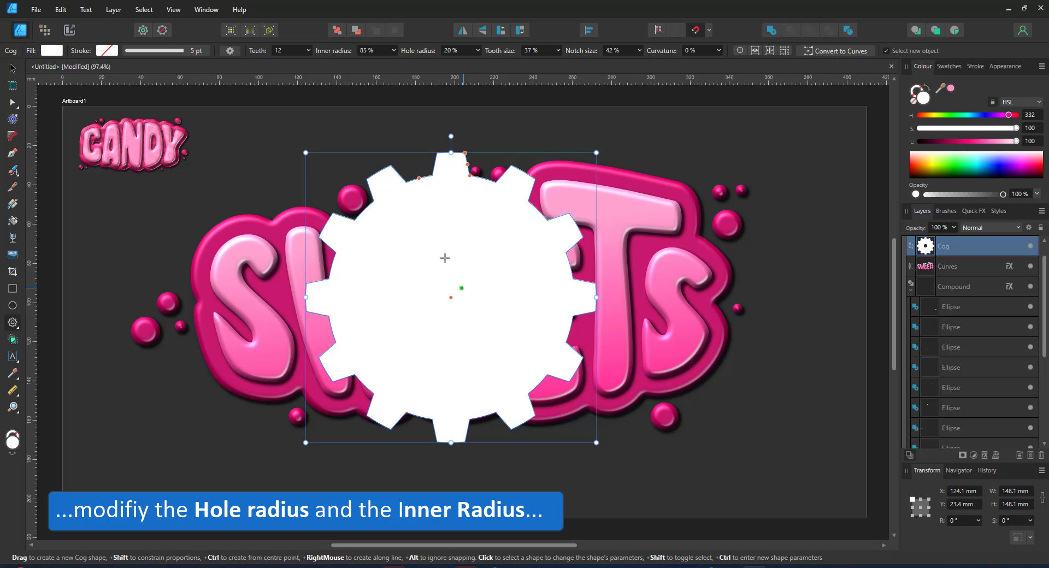
pyautogui.moveTo(421, 178); pyautogui.dragTo(450, 298)
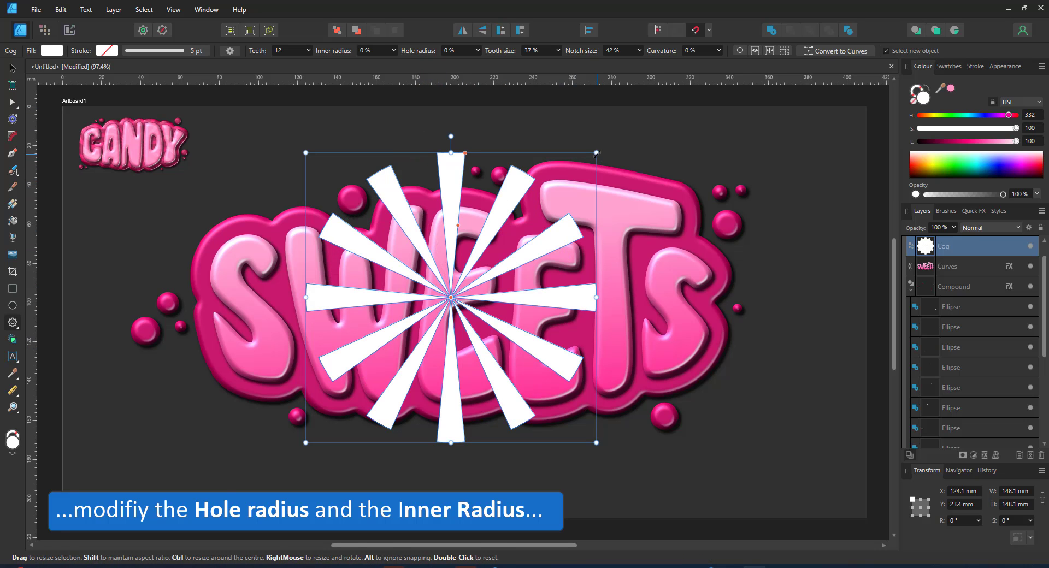
# Enlarge the cog to about 301 mm wide and set its number of teeth to 20.
pyautogui.moveTo(603, 146); pyautogui.dragTo(780, 98)
pyautogui.scroll(-3, 599, 255)
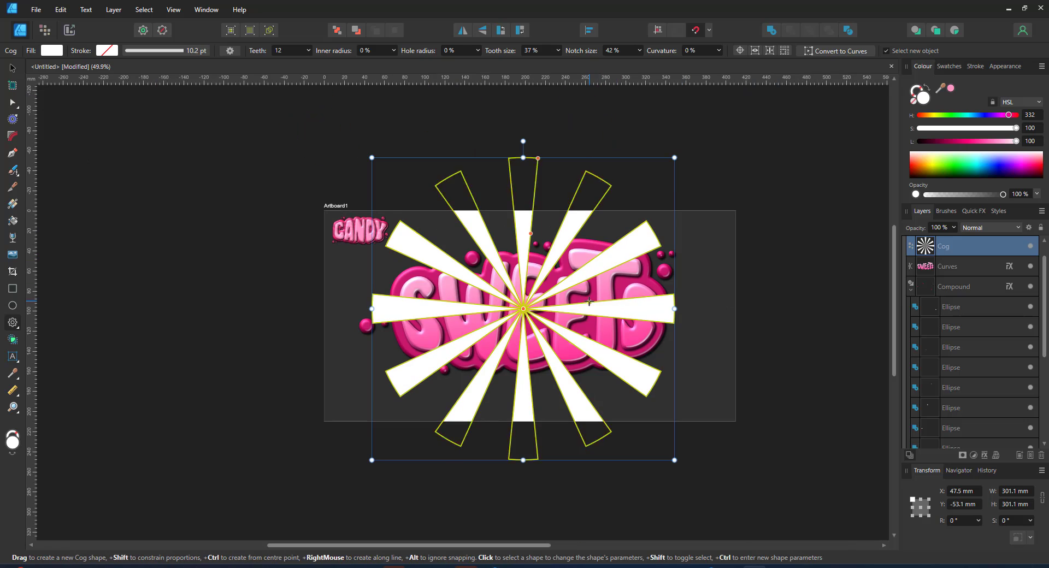
pyautogui.press('v')
pyautogui.click(296, 50)
pyautogui.write('20')
pyautogui.press('Return')
# Widen the cog's rays to a tooth size of 50%.
pyautogui.scroll(2, 549, 280)
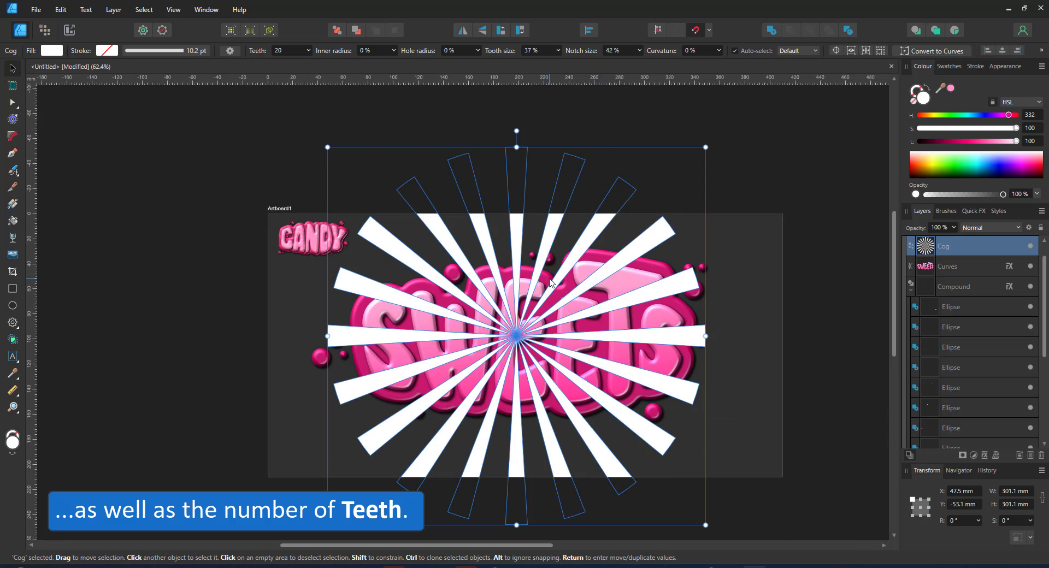
pyautogui.click(13, 105)
pyautogui.moveTo(527, 148); pyautogui.dragTo(531, 148)
pyautogui.click(541, 130)
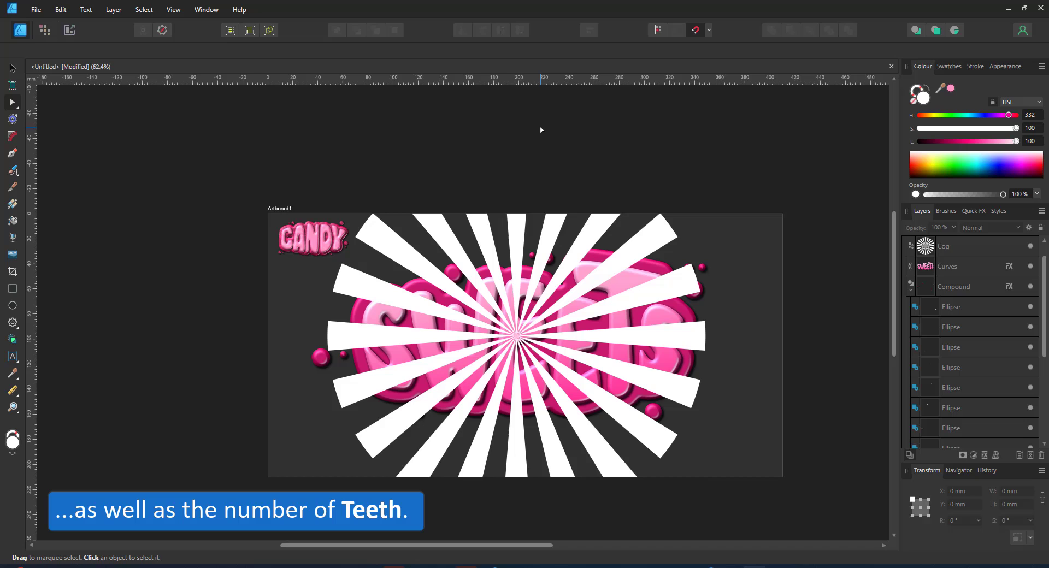
# Apply a Twist warp group to the cog of rays.
pyautogui.click(635, 299)
pyautogui.click(636, 303)
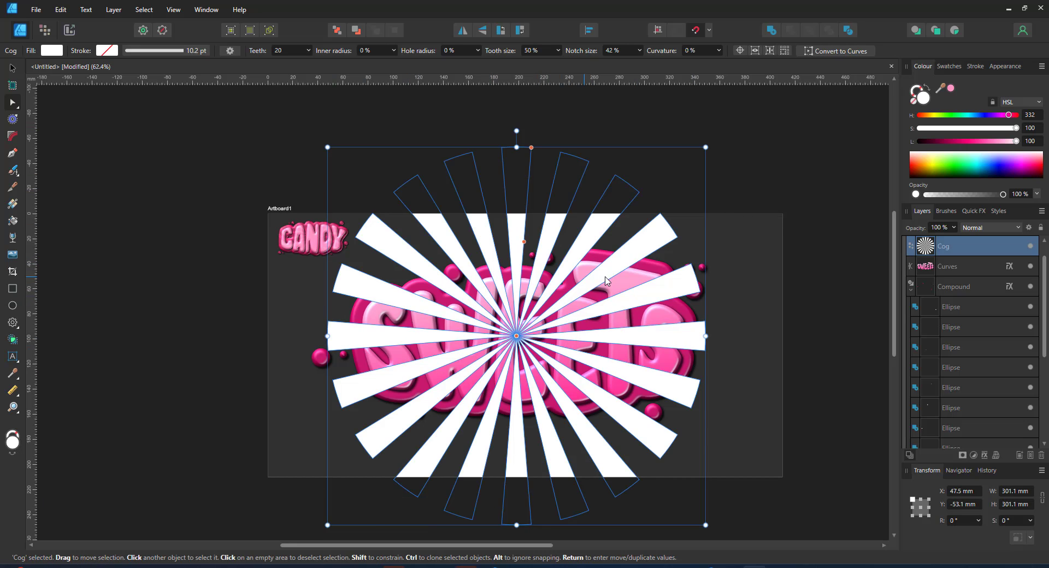
pyautogui.click(995, 455)
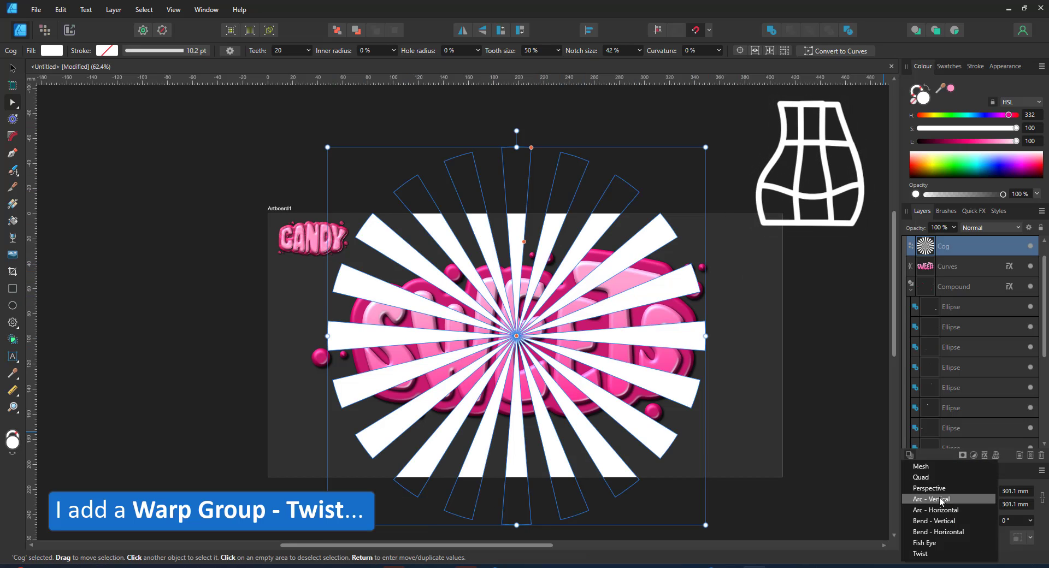
pyautogui.click(928, 554)
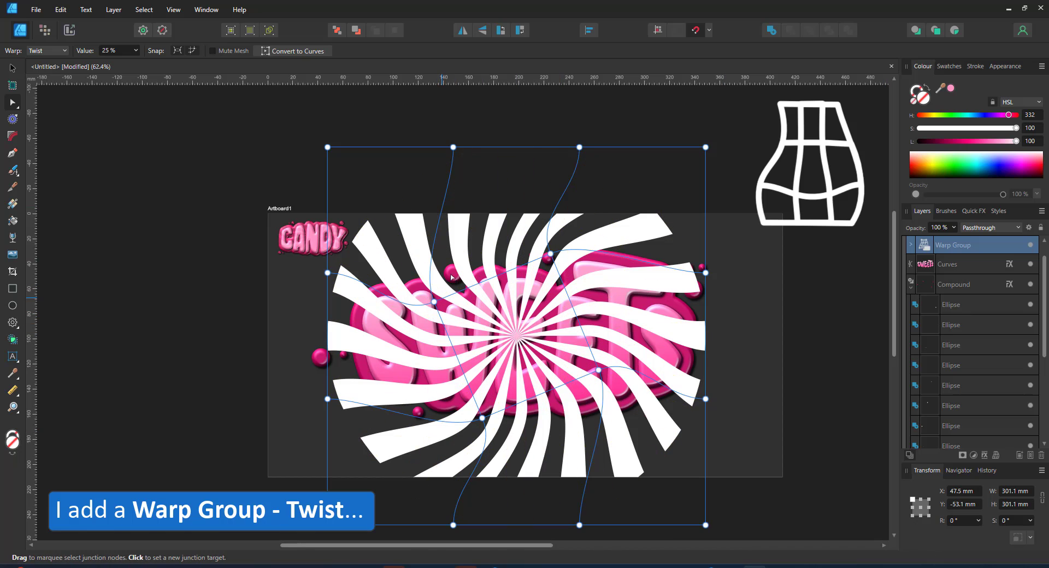
# Move the four inner nodes of the warp mesh and bend its left edge to make the swirl irregular.
pyautogui.moveTo(433, 301); pyautogui.dragTo(453, 330)
pyautogui.moveTo(550, 253); pyautogui.dragTo(516, 261)
pyautogui.moveTo(598, 370); pyautogui.dragTo(602, 342)
pyautogui.moveTo(481, 418); pyautogui.dragTo(523, 409)
pyautogui.moveTo(469, 369); pyautogui.dragTo(458, 372)
pyautogui.click(327, 272)
pyautogui.moveTo(327, 316); pyautogui.dragTo(332, 364)
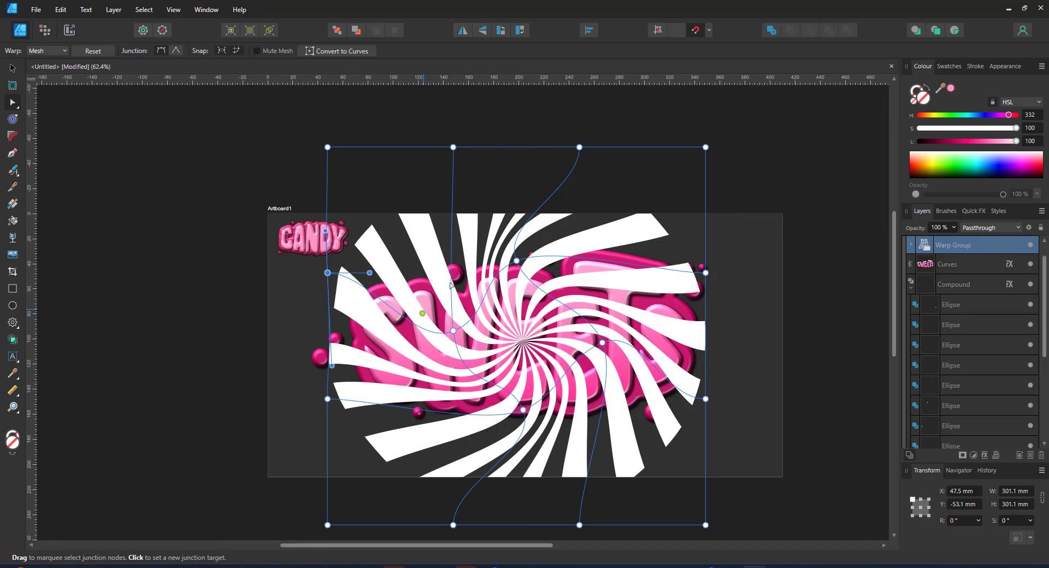
# Bend the handles of the warp mesh's right-edge, lower-right inner and bottom-edge nodes to vary the swirl's curves.
pyautogui.click(705, 273)
pyautogui.moveTo(704, 183); pyautogui.dragTo(707, 168)
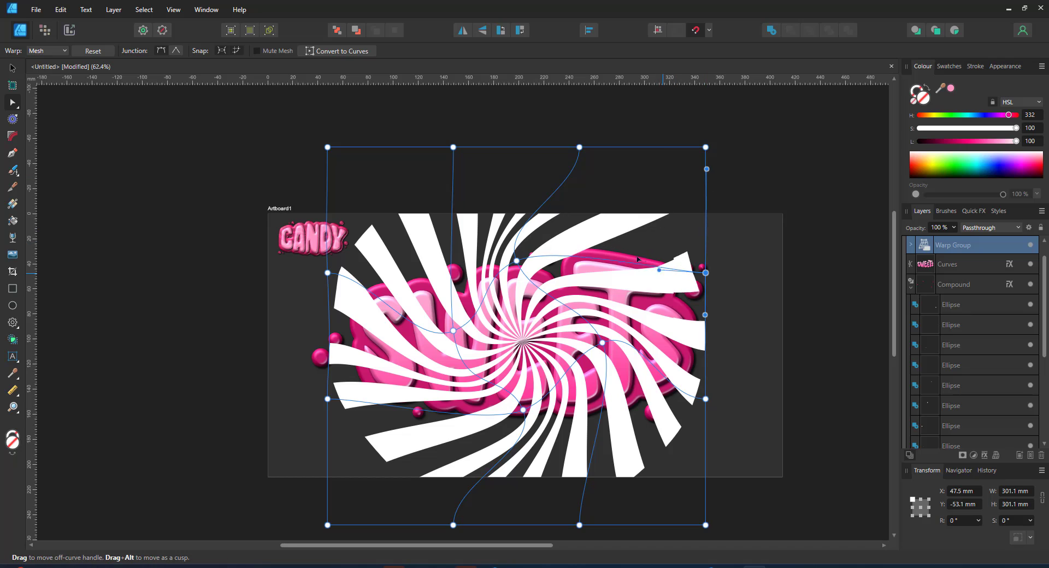
pyautogui.moveTo(637, 259); pyautogui.dragTo(604, 239)
pyautogui.click(601, 342)
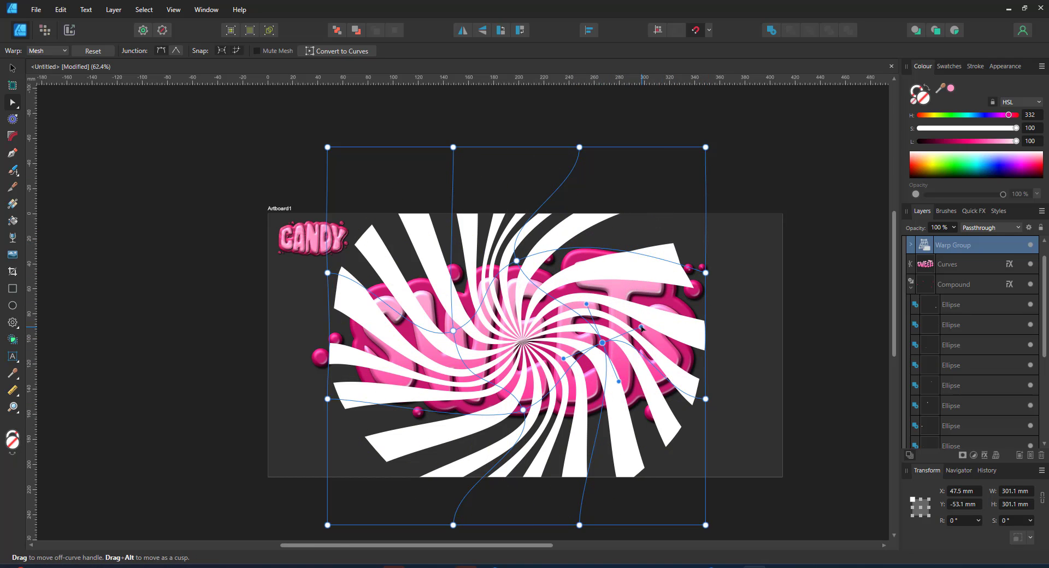
pyautogui.moveTo(640, 326); pyautogui.dragTo(542, 313)
pyautogui.click(516, 261)
pyautogui.click(578, 525)
pyautogui.moveTo(621, 525); pyautogui.dragTo(676, 521)
pyautogui.moveTo(579, 482); pyautogui.dragTo(632, 444)
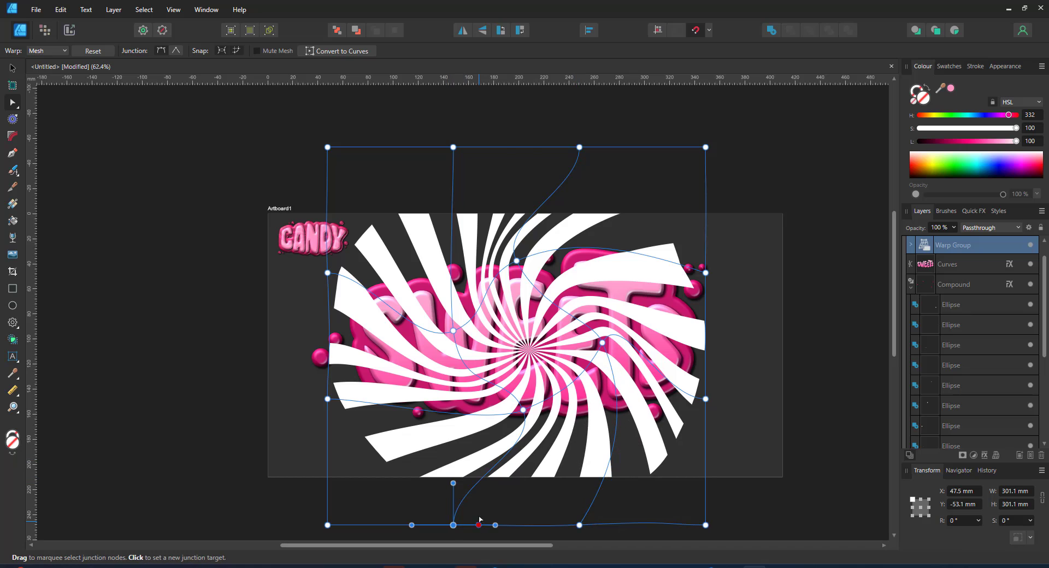
# Set the swirl warp group to Overlay blend mode at 30% opacity and place it inside the SWEETS text shape.
pyautogui.press('v')
pyautogui.click(995, 228)
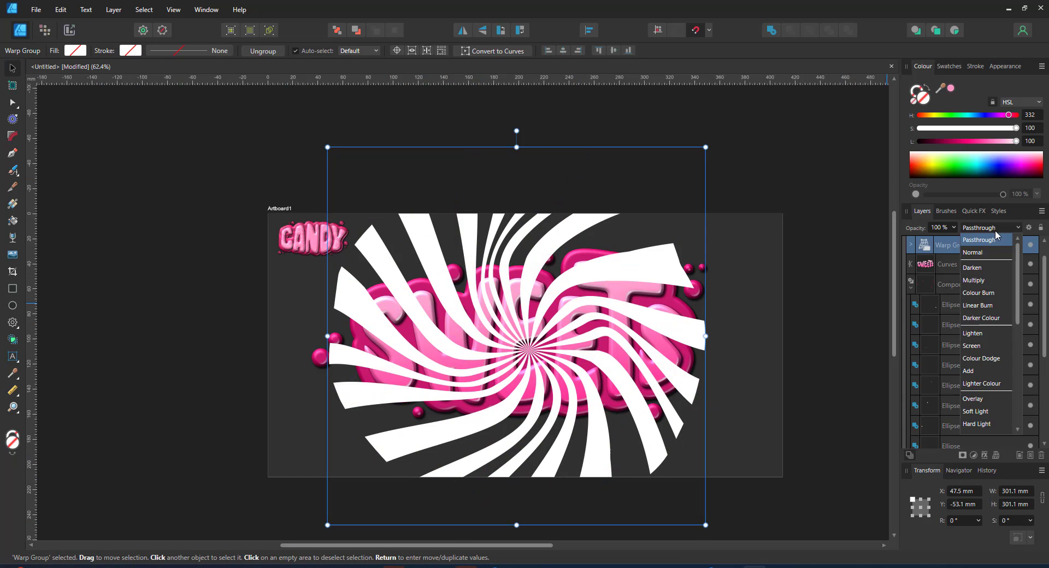
pyautogui.click(976, 399)
pyautogui.moveTo(966, 248); pyautogui.dragTo(955, 281)
pyautogui.press('3')
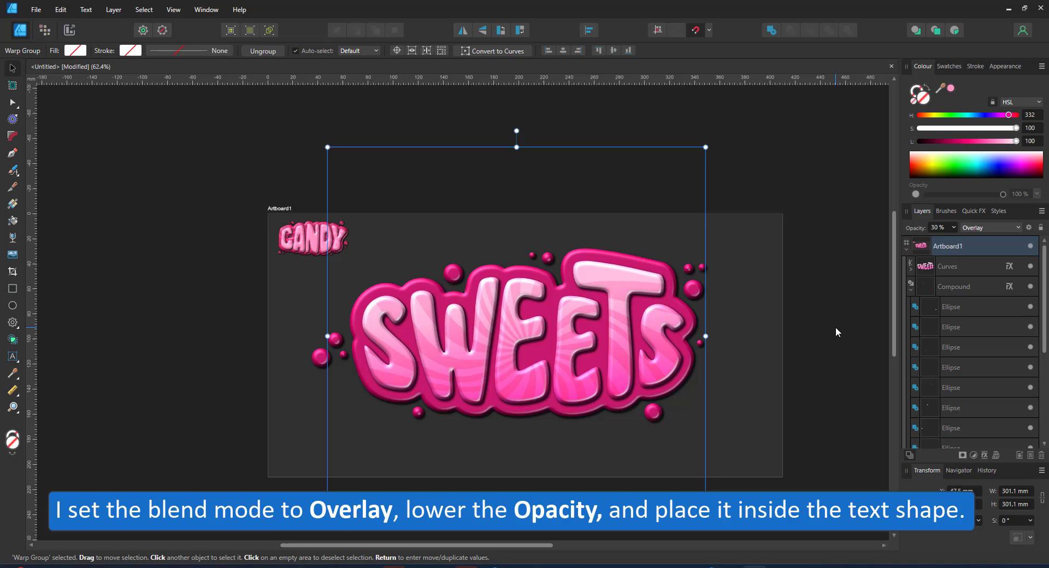
# Enlarge the nested swirl to about 323 mm wide, rotate it to about -5.1° and reposition it within the lettering.
pyautogui.click(911, 273)
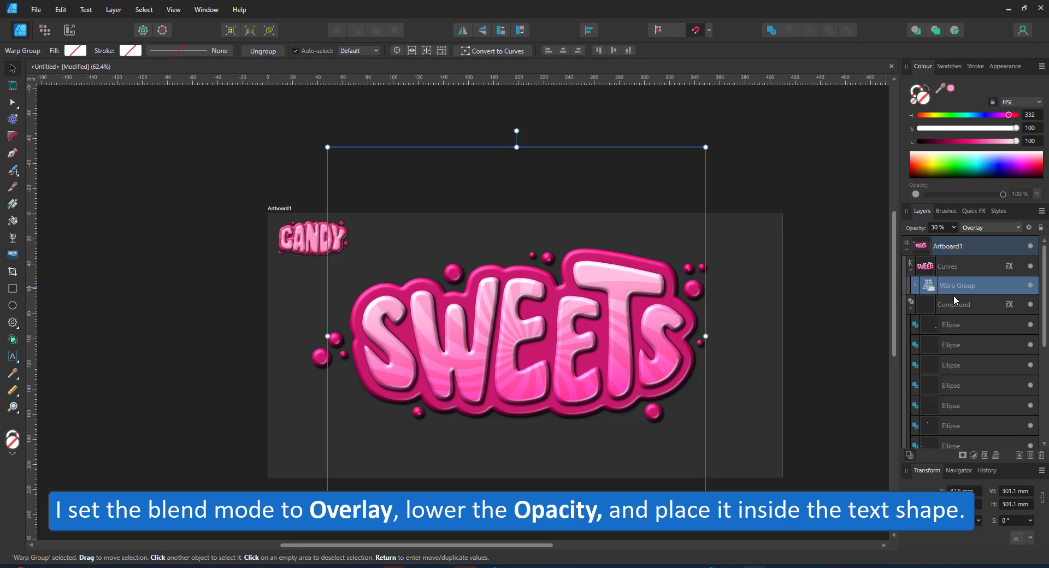
pyautogui.moveTo(709, 145); pyautogui.dragTo(735, 156)
pyautogui.moveTo(617, 286); pyautogui.dragTo(616, 278)
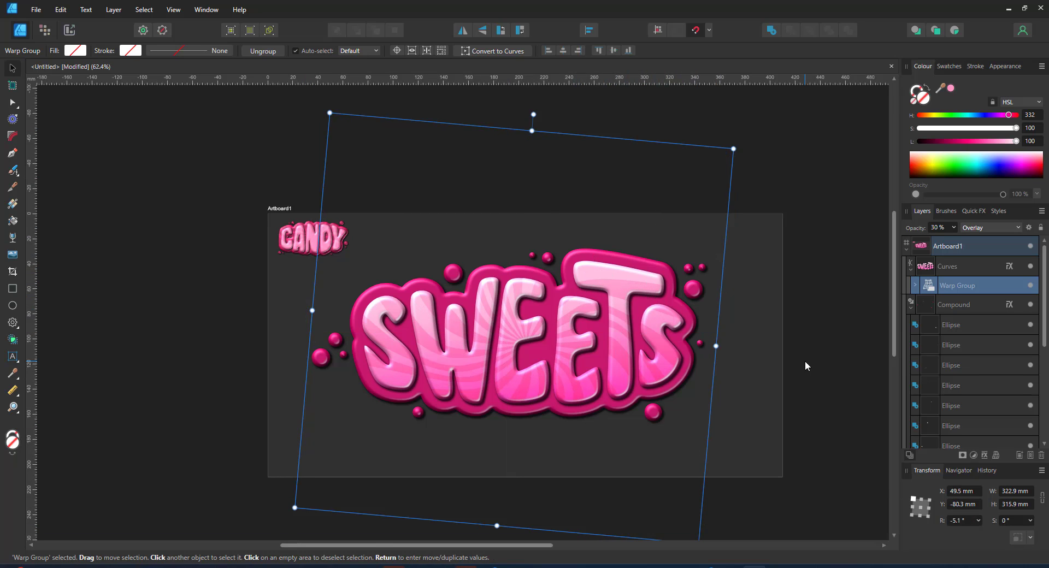
# Paste a copy of the swirl inside the contoured pink outline shape, shift it slightly and deselect it.
pyautogui.scroll(-5, 950, 338)
pyautogui.click(961, 385)
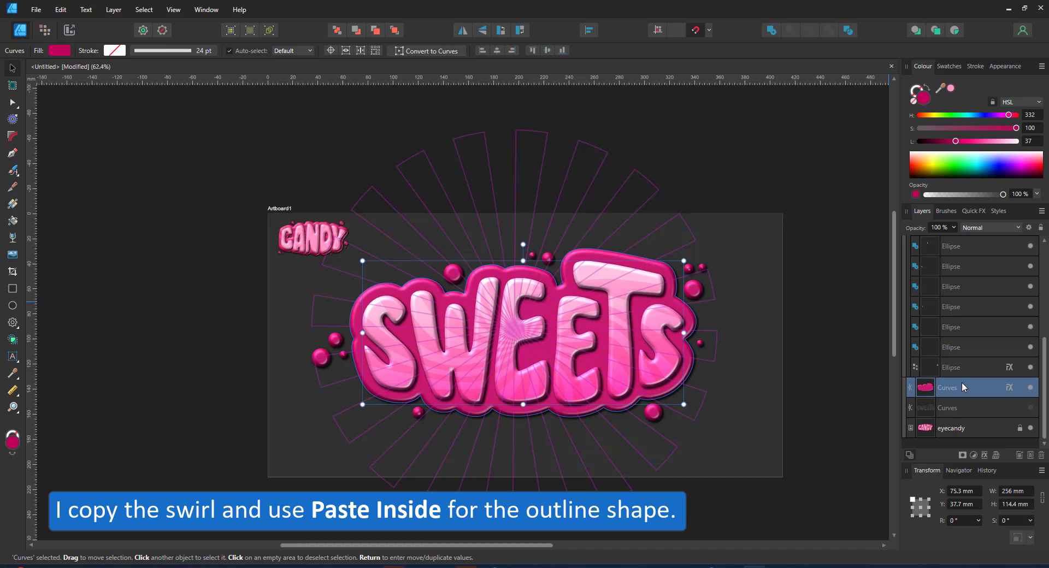
pyautogui.click(60, 9)
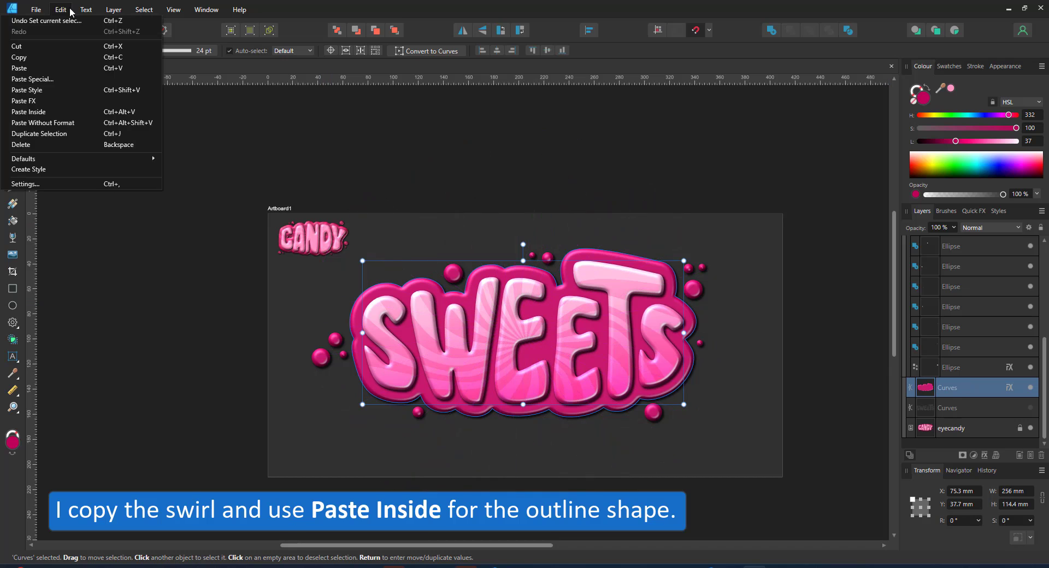
pyautogui.click(48, 110)
pyautogui.scroll(4, 641, 391)
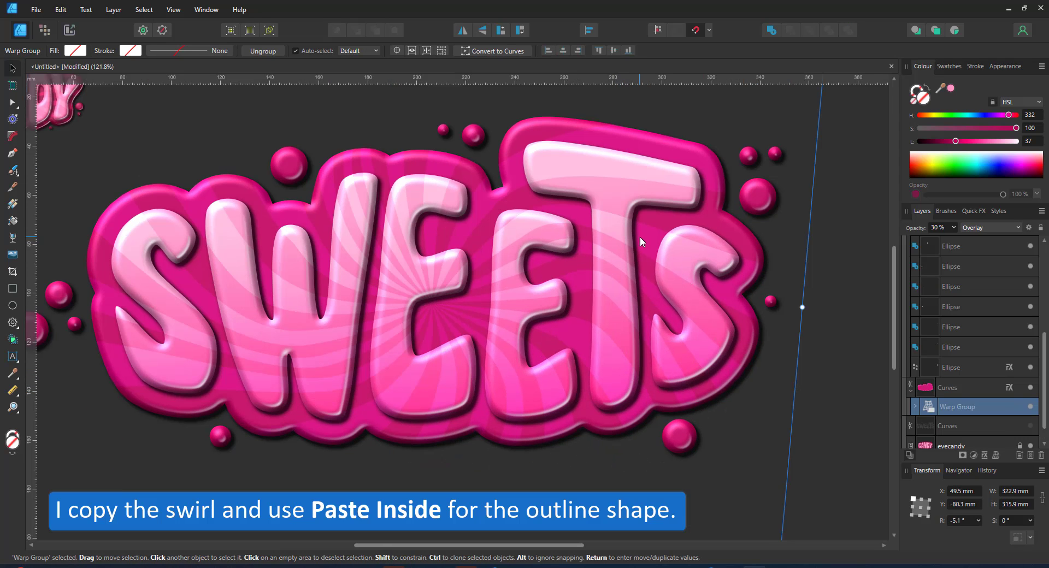
pyautogui.scroll(-3, 644, 242)
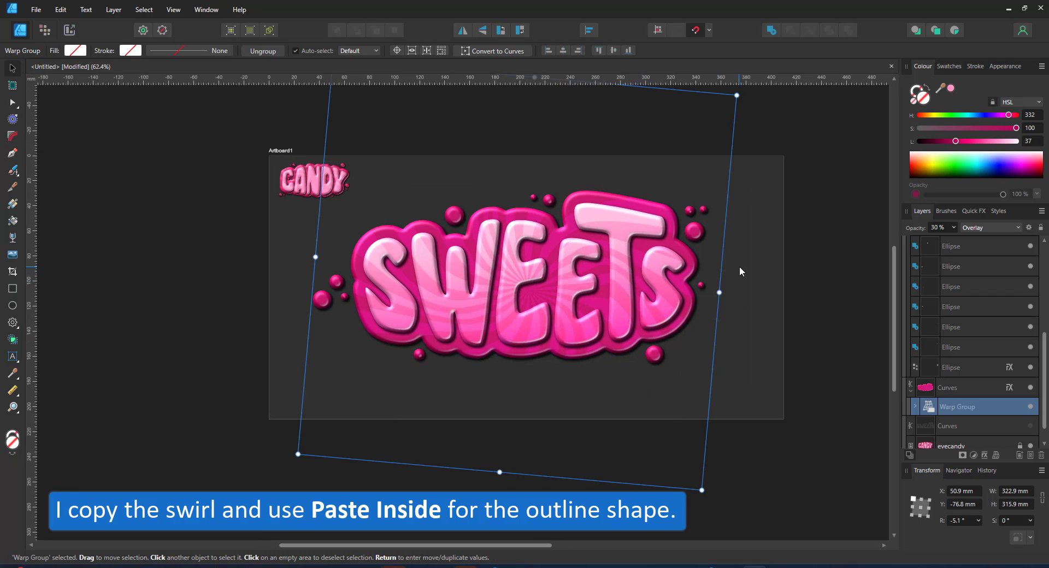
pyautogui.hotkey('ctrl', 'd')
pyautogui.scroll(1, 560, 330)
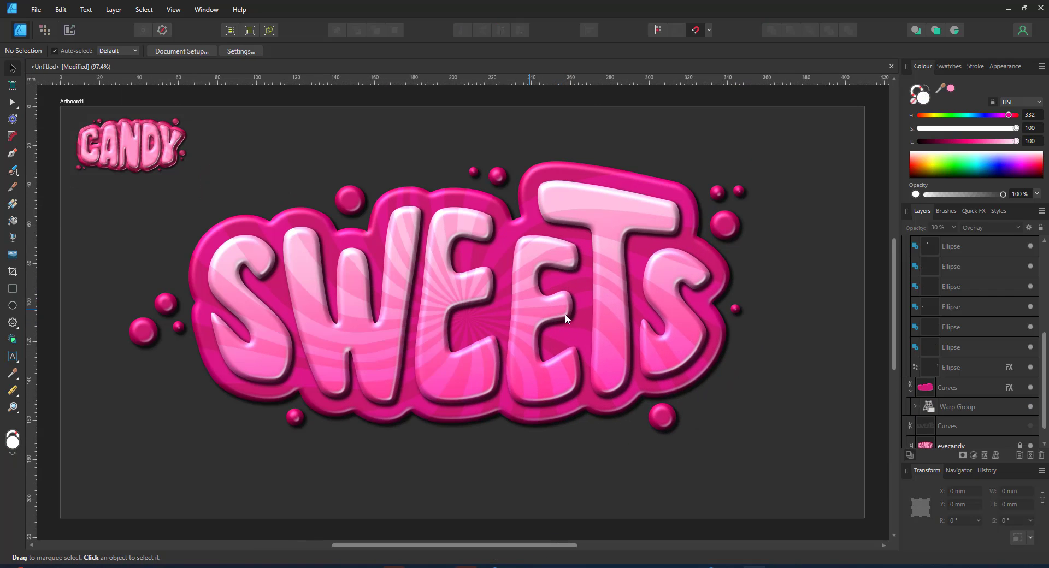